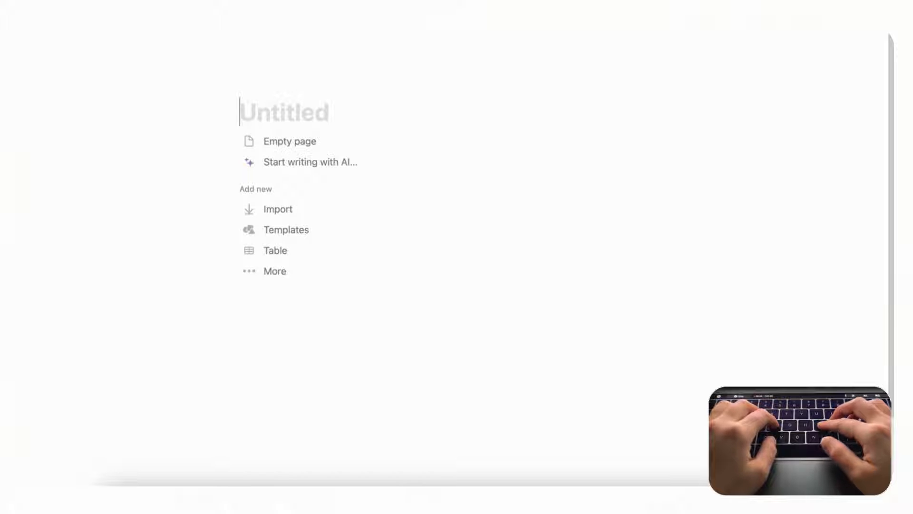
Title the new page "Mood Board" and give it the picture icon found by searching the icon set for "picture".
{"action": "type", "text": "Mood Board"}
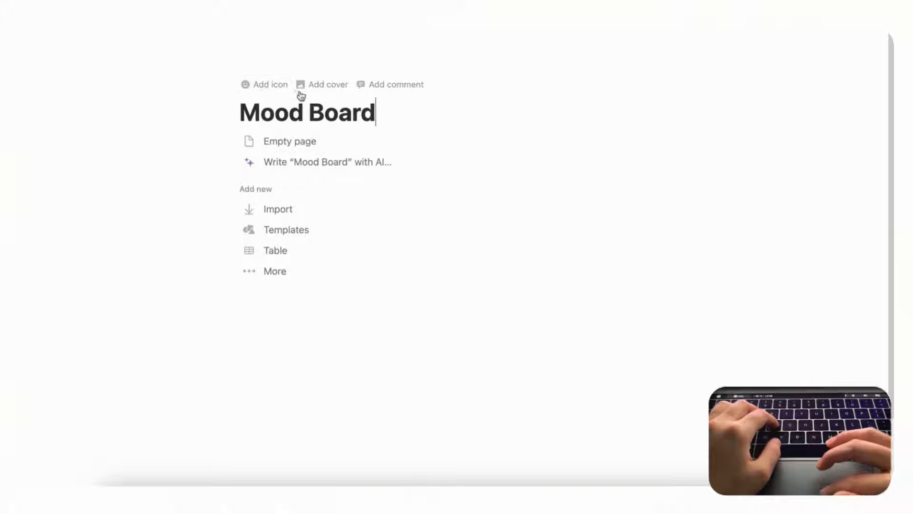
{"action": "left_click", "coordinate": [263, 87]}
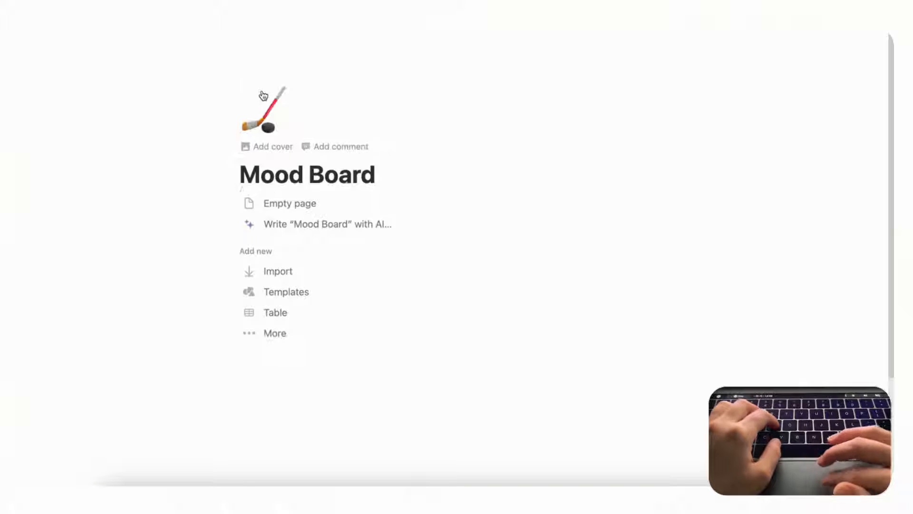
{"action": "left_click", "coordinate": [276, 131]}
{"action": "left_click", "coordinate": [203, 152]}
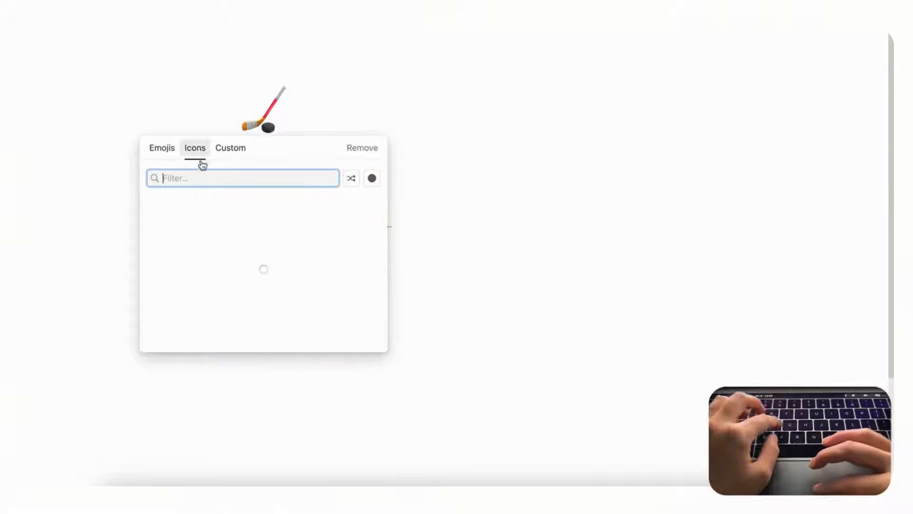
{"action": "type", "text": "picture"}
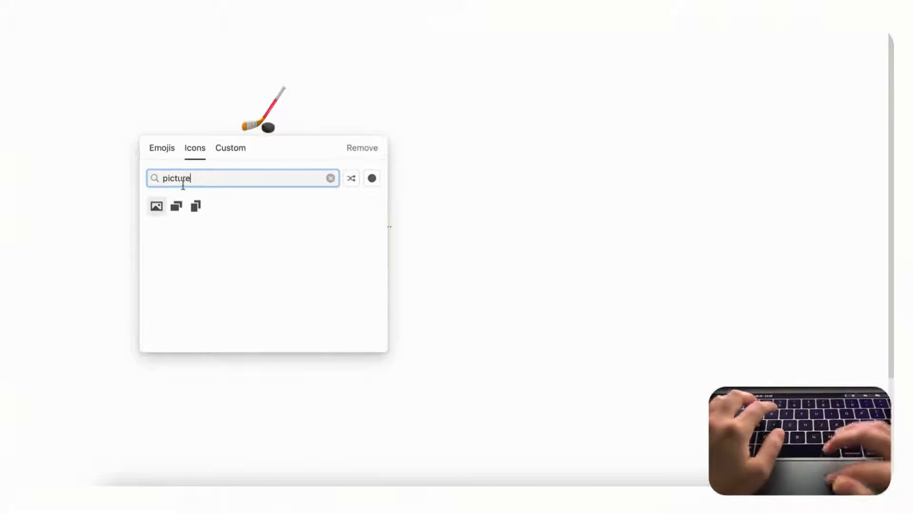
{"action": "left_click", "coordinate": [157, 206]}
Add a page cover using the snowy mountain photo from an Unsplash search for "mountain".
{"action": "left_click", "coordinate": [279, 157]}
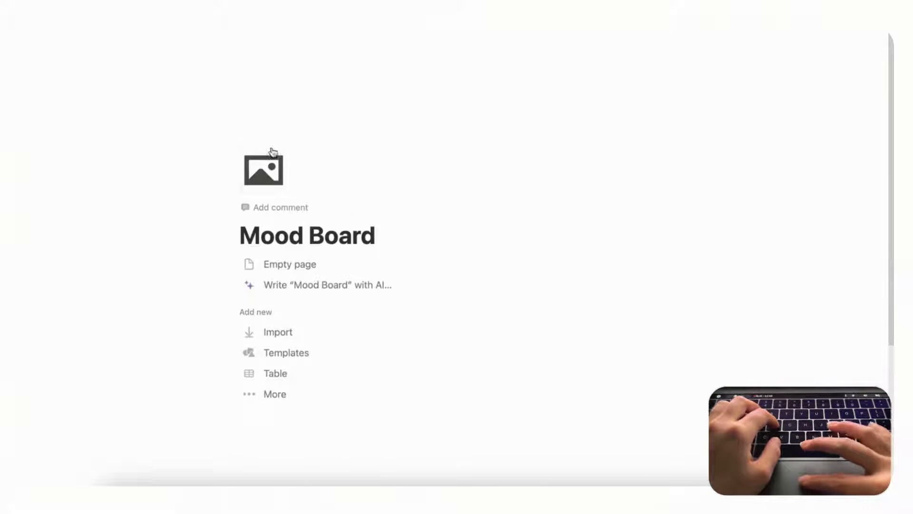
{"action": "left_click", "coordinate": [586, 158]}
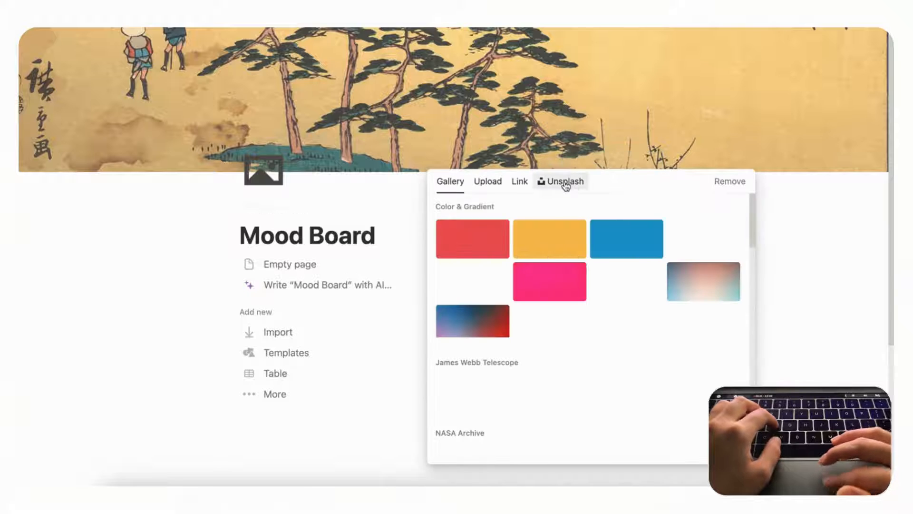
{"action": "left_click", "coordinate": [580, 187]}
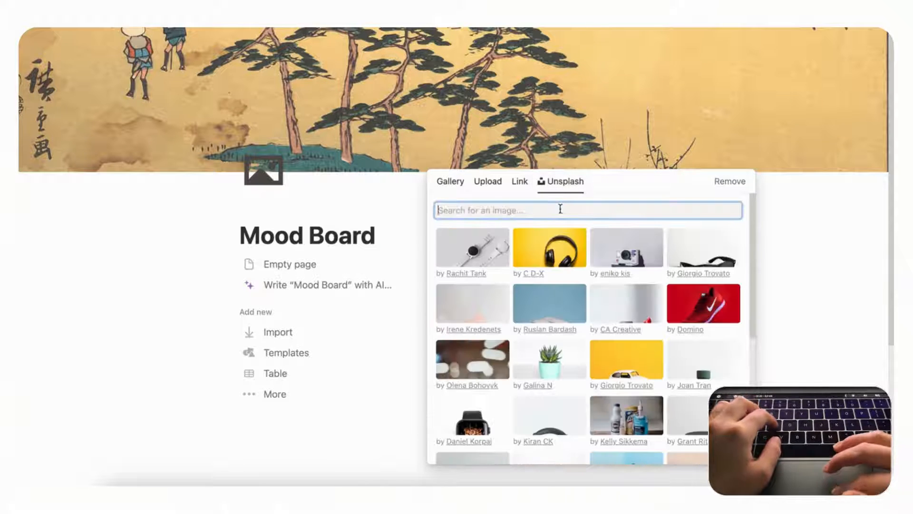
{"action": "type", "text": "mountain"}
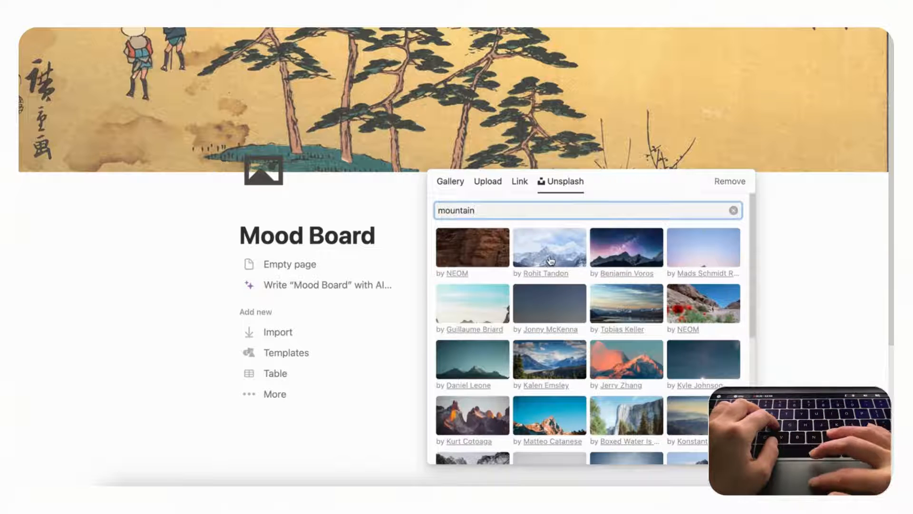
{"action": "left_click", "coordinate": [551, 257]}
Reposition the cover image to show the mountain peaks, save the position, and start the body as an empty page.
{"action": "left_click", "coordinate": [643, 159]}
{"action": "left_click_drag", "start_coordinate": [640, 161], "coordinate": [580, 75]}
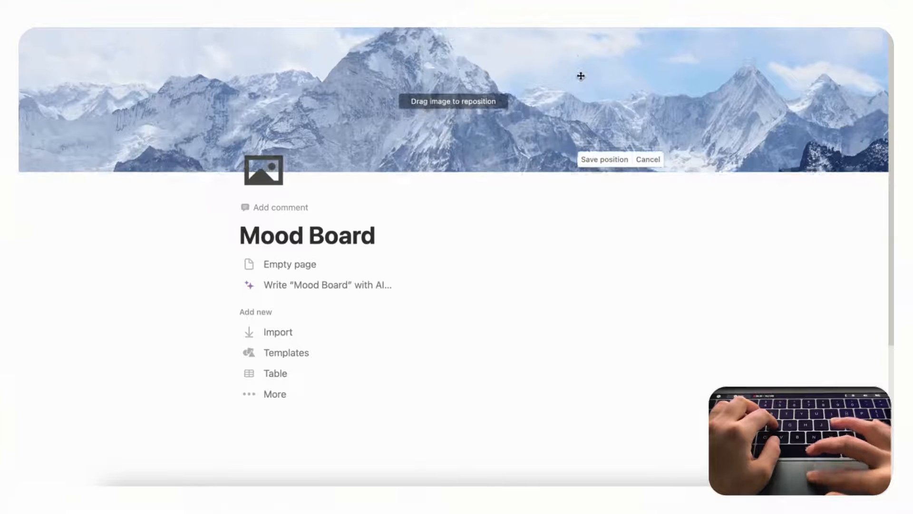
{"action": "left_click", "coordinate": [601, 159]}
{"action": "scroll", "coordinate": [373, 298], "scroll_direction": "down", "scroll_amount": 1}
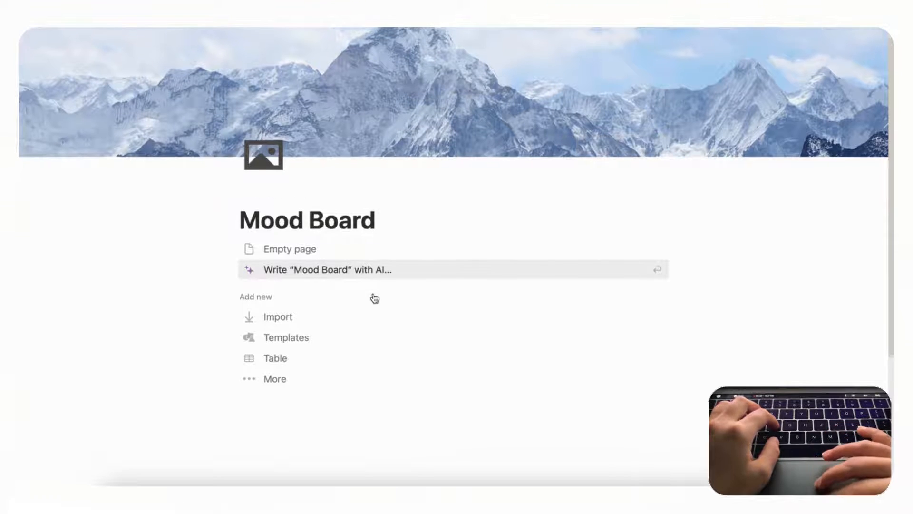
{"action": "left_click", "coordinate": [281, 257]}
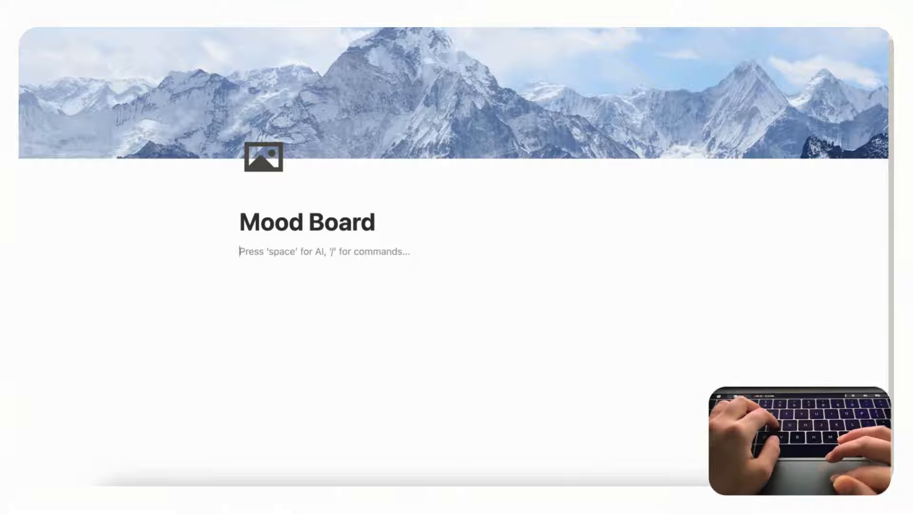
Try the Small text and Full width options on the page and switch both off again.
{"action": "left_click", "coordinate": [874, 17]}
{"action": "left_click", "coordinate": [863, 103]}
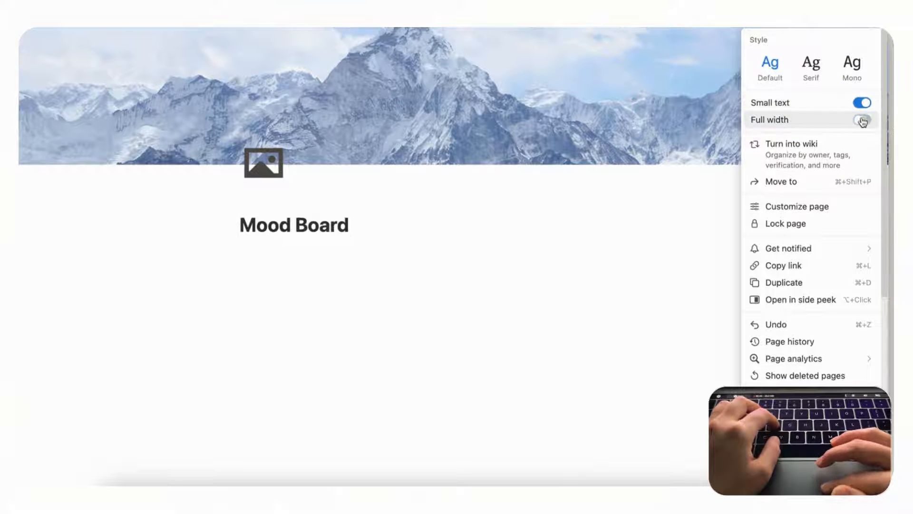
{"action": "left_click", "coordinate": [862, 120]}
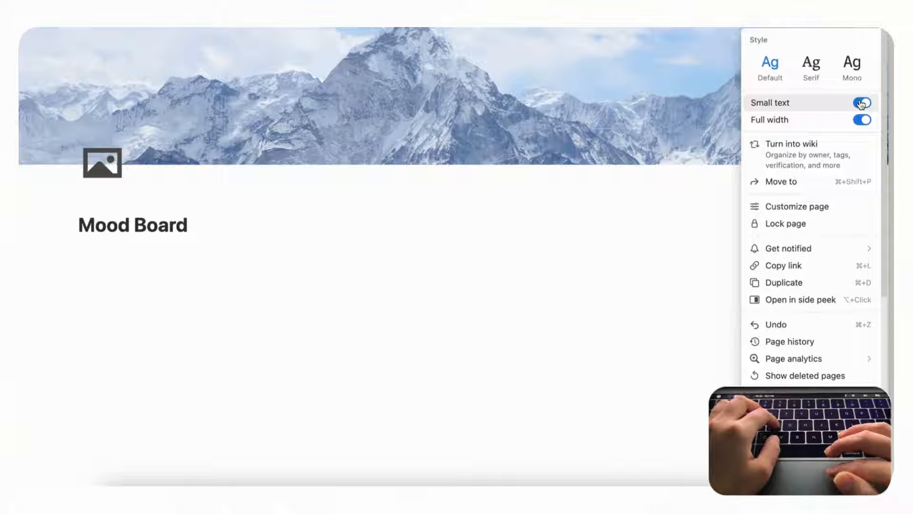
{"action": "left_click", "coordinate": [863, 104]}
{"action": "left_click", "coordinate": [862, 120]}
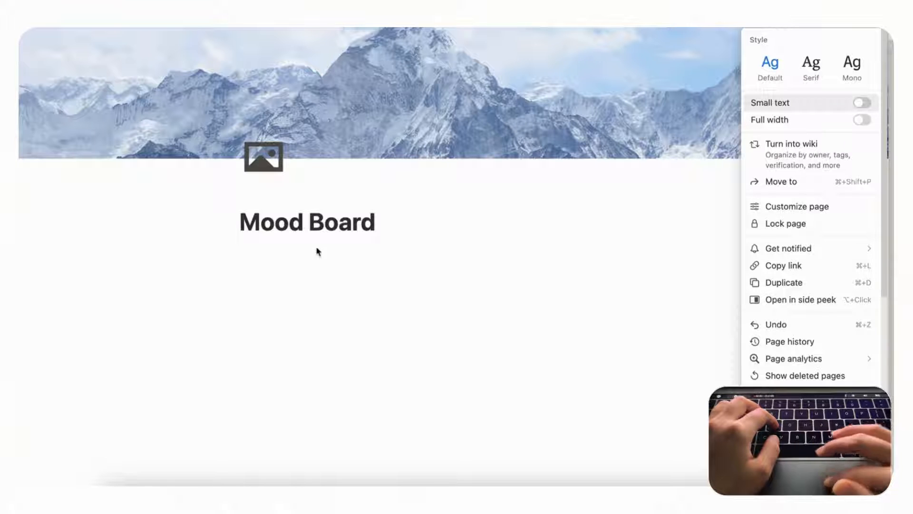
{"action": "left_click", "coordinate": [304, 245]}
Insert a gallery view in the page body based on a new database and title it "Mood Board".
{"action": "left_click", "coordinate": [287, 248]}
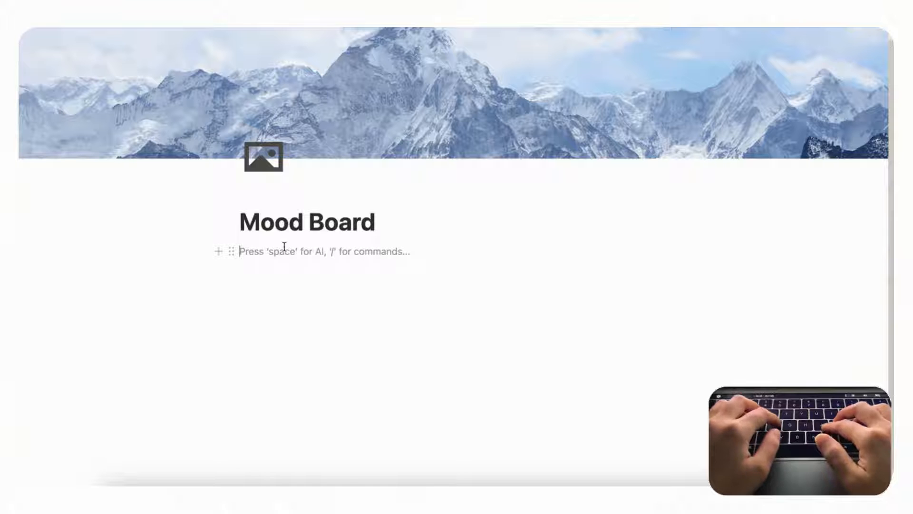
{"action": "type", "text": "/galler"}
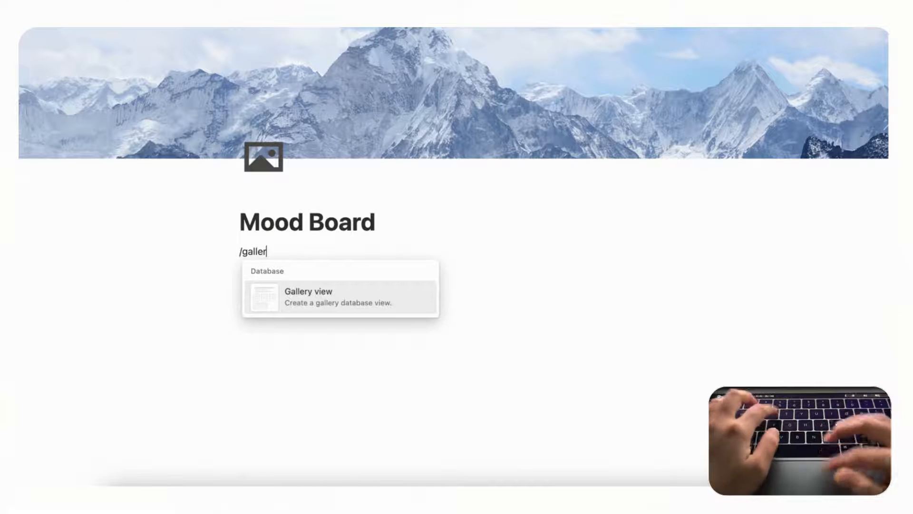
{"action": "left_click", "coordinate": [301, 301]}
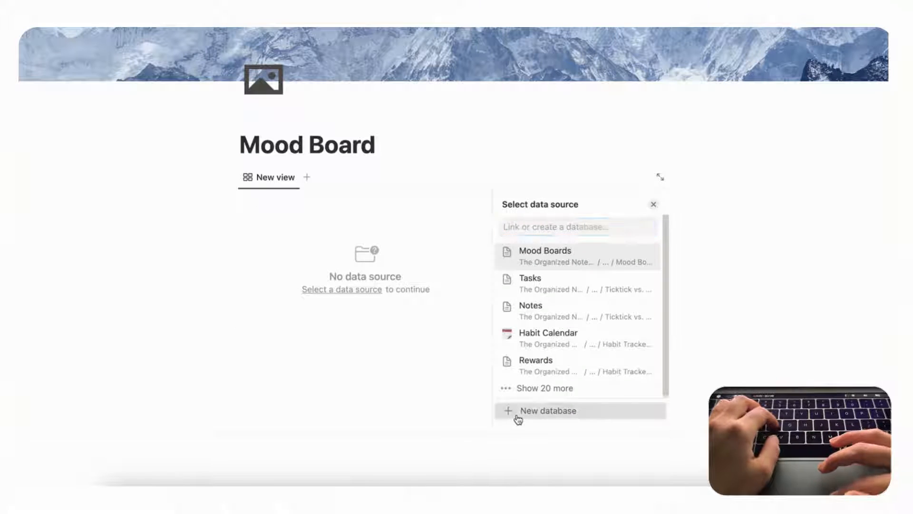
{"action": "left_click", "coordinate": [516, 414]}
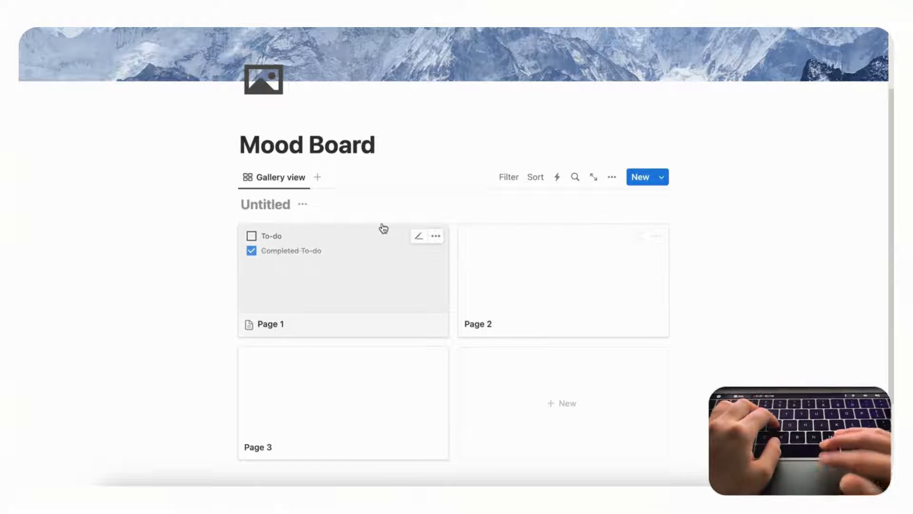
{"action": "type", "text": "Mood"}
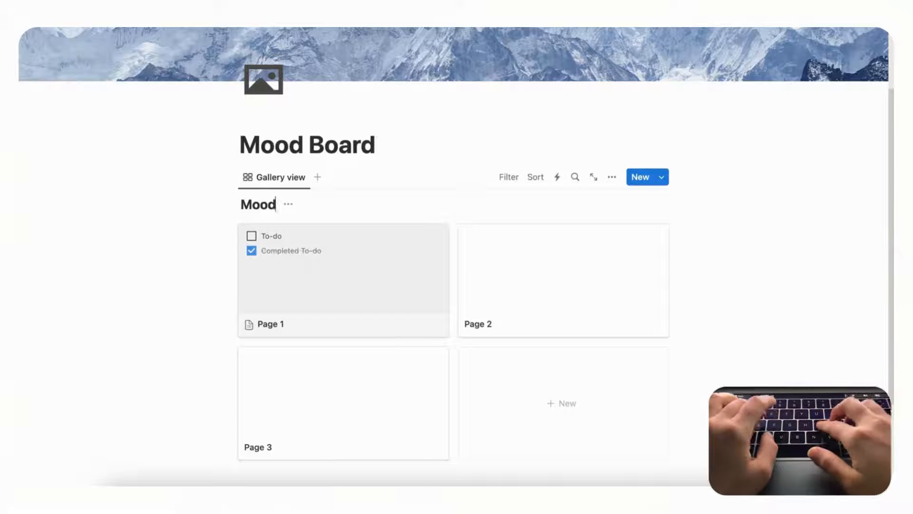
{"action": "type", "text": " Board"}
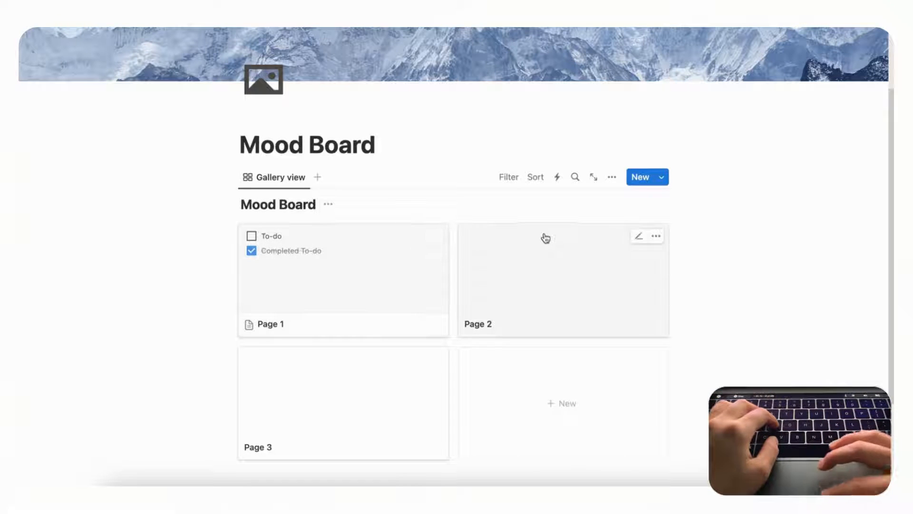
Hide the gallery's database title and set its card preview to Page cover, keeping the card size at Medium.
{"action": "left_click", "coordinate": [613, 181]}
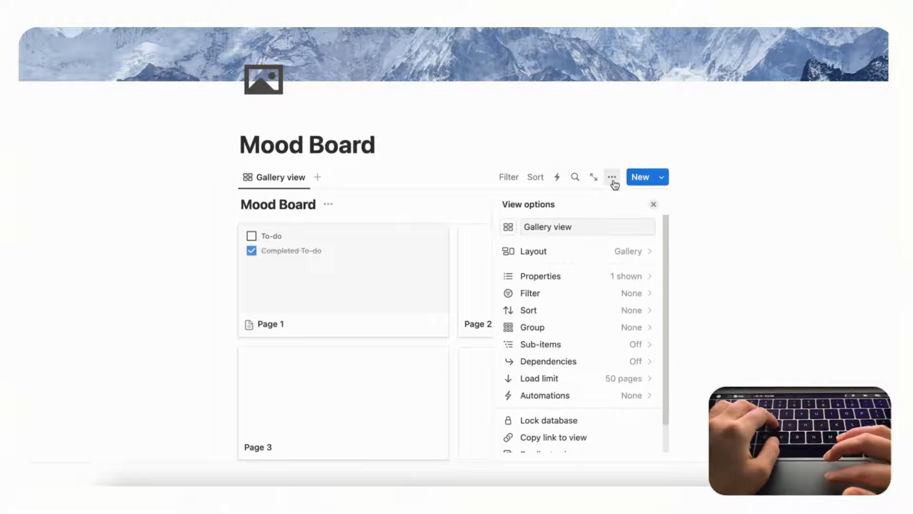
{"action": "left_click", "coordinate": [578, 254]}
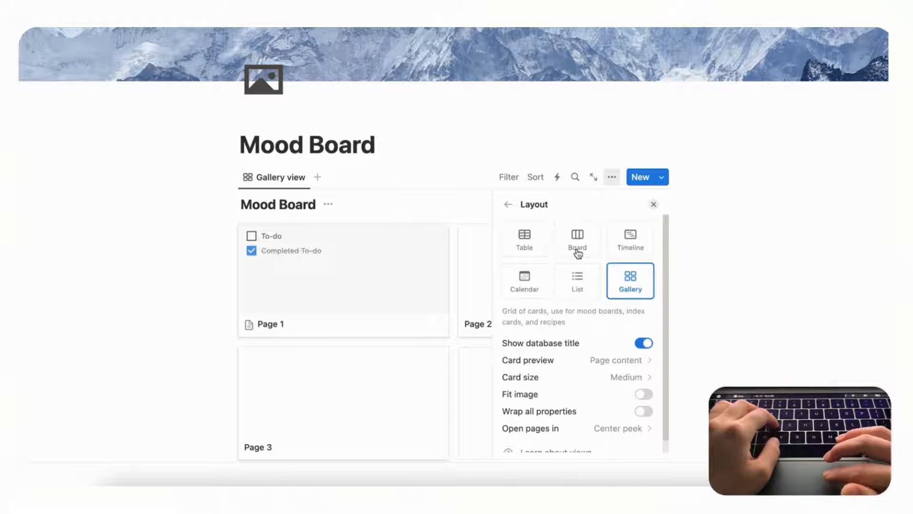
{"action": "left_click", "coordinate": [645, 343]}
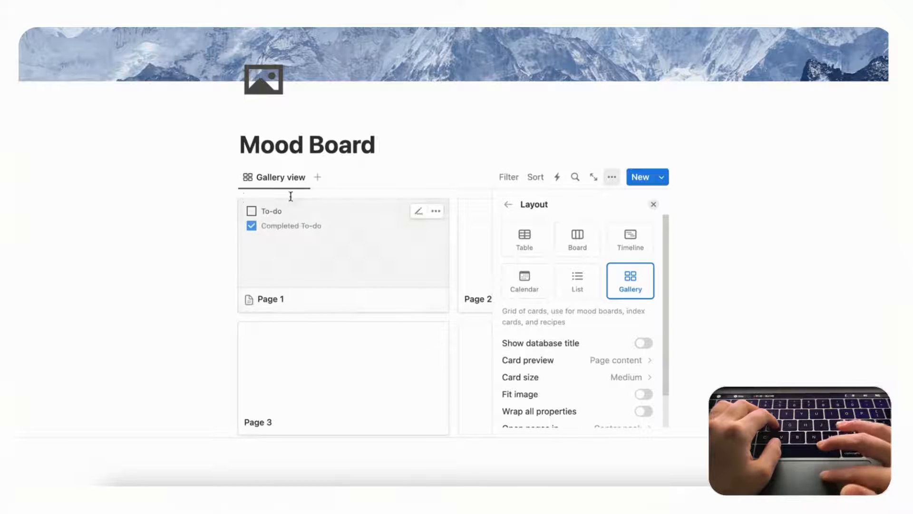
{"action": "scroll", "coordinate": [535, 362], "scroll_direction": "down", "scroll_amount": 2}
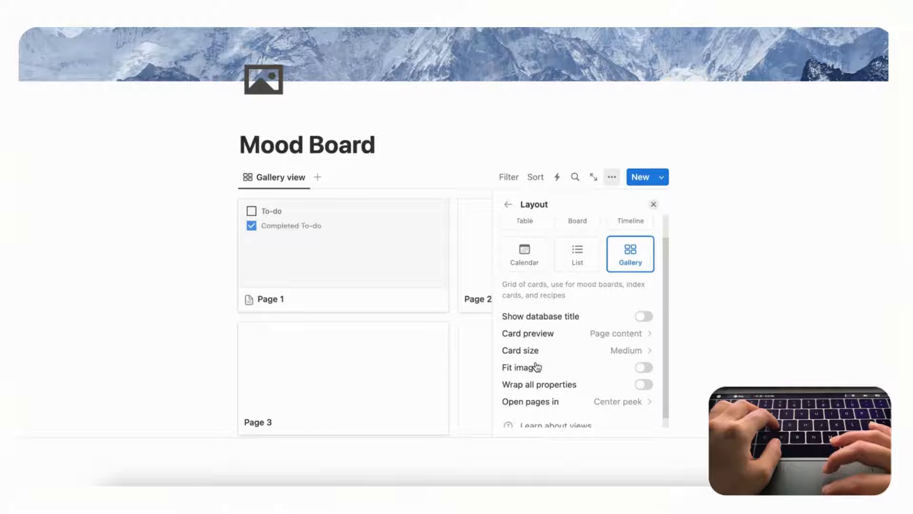
{"action": "left_click", "coordinate": [617, 337]}
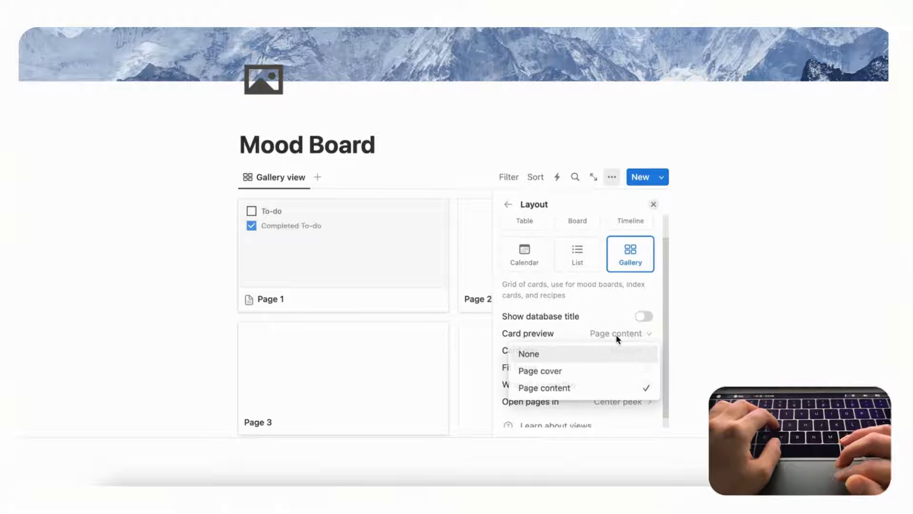
{"action": "left_click", "coordinate": [623, 376]}
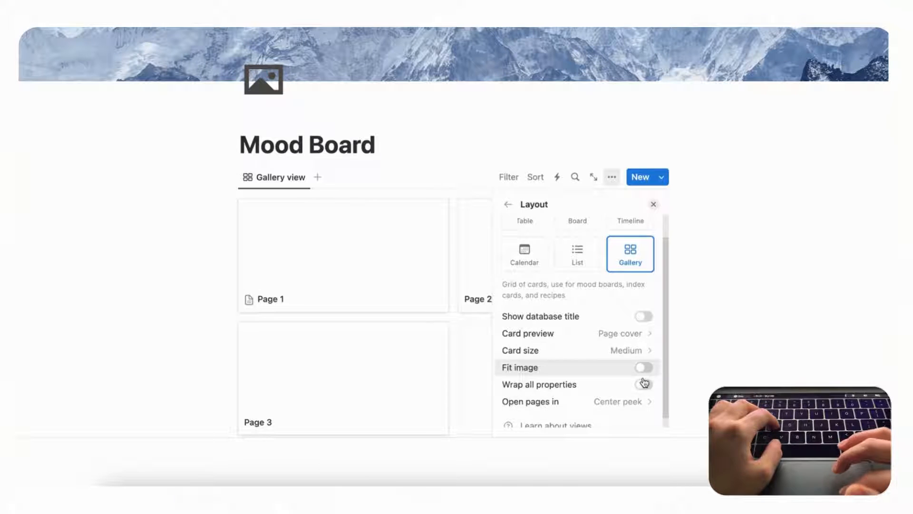
{"action": "left_click", "coordinate": [629, 351]}
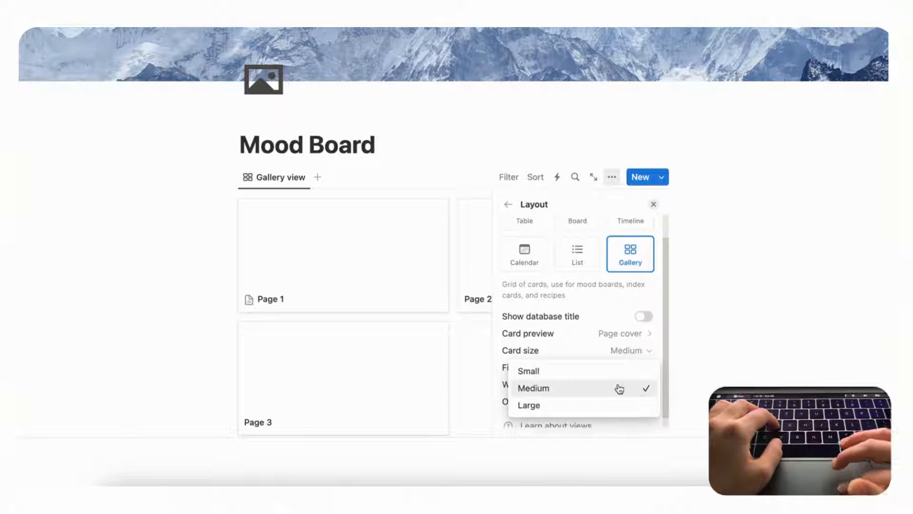
{"action": "left_click", "coordinate": [588, 351]}
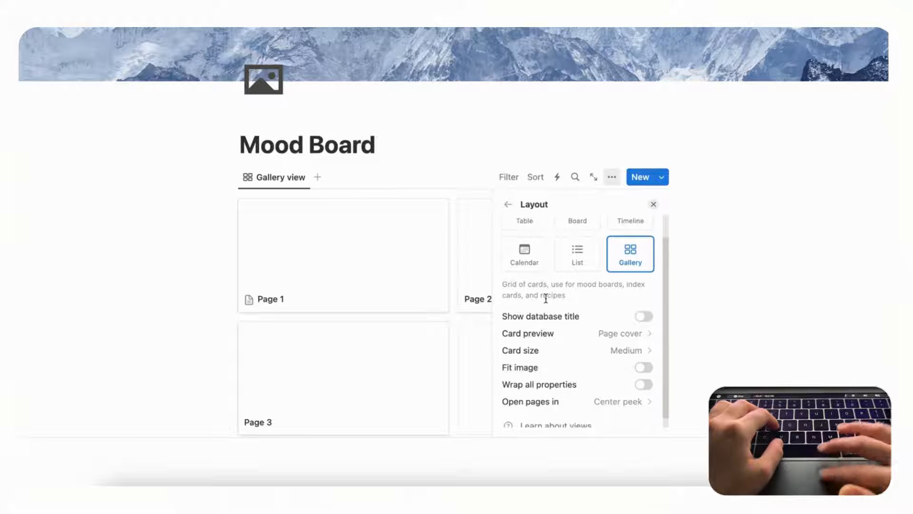
{"action": "scroll", "coordinate": [546, 299], "scroll_direction": "up", "scroll_amount": 2}
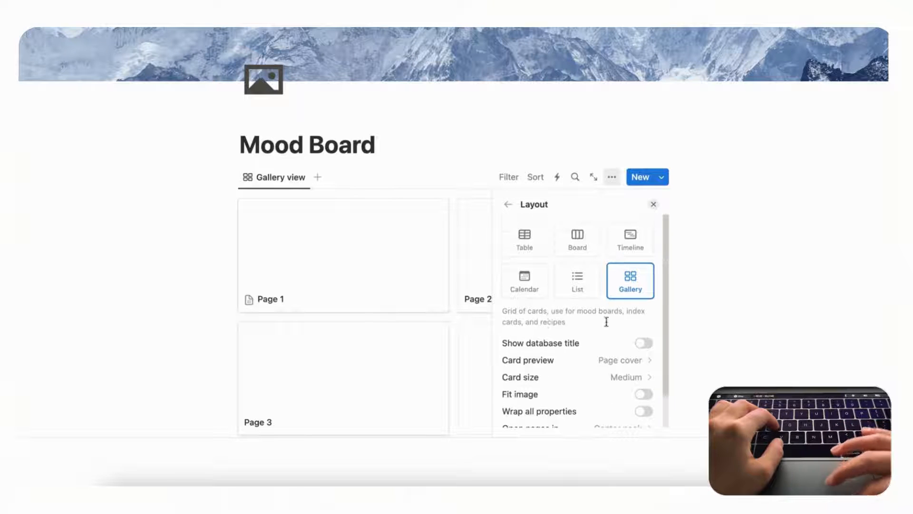
Hide the Name property on the gallery cards and close the view options.
{"action": "left_click", "coordinate": [508, 204]}
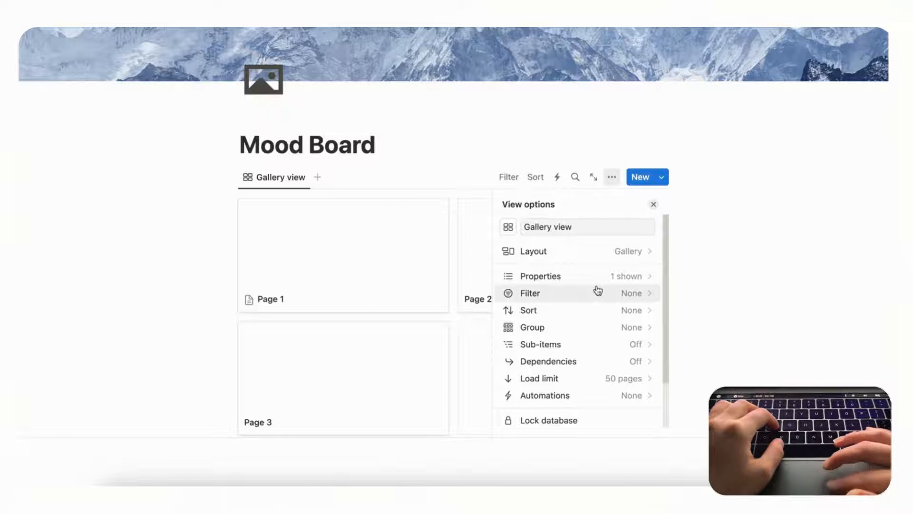
{"action": "left_click", "coordinate": [616, 275]}
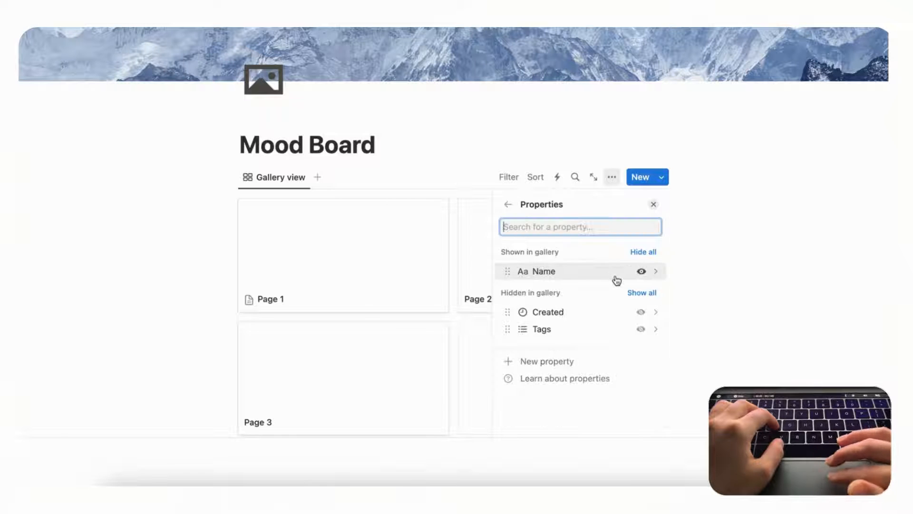
{"action": "left_click", "coordinate": [641, 272]}
{"action": "left_click", "coordinate": [654, 205]}
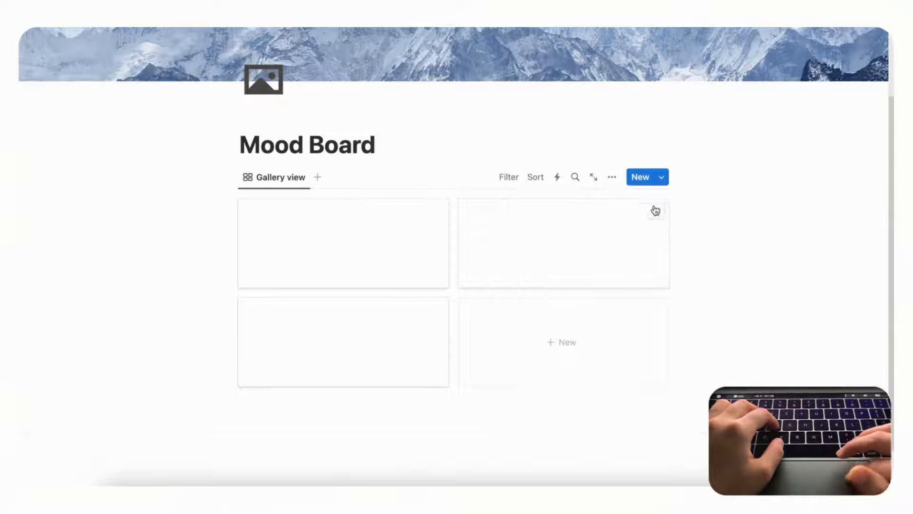
Set Page 1's cover to the purple starry-sky photo from an Unsplash search for "mountain" and add a cover to Page 2.
{"action": "left_click", "coordinate": [346, 263]}
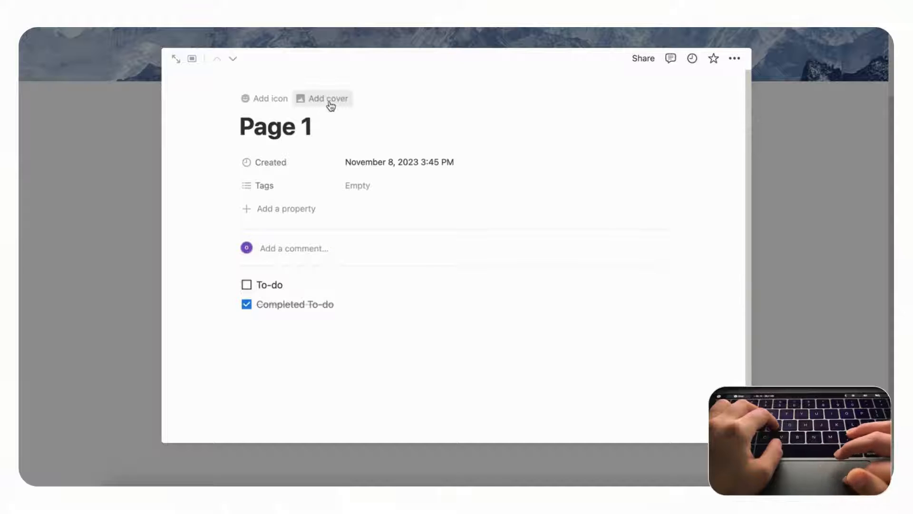
{"action": "left_click", "coordinate": [333, 104]}
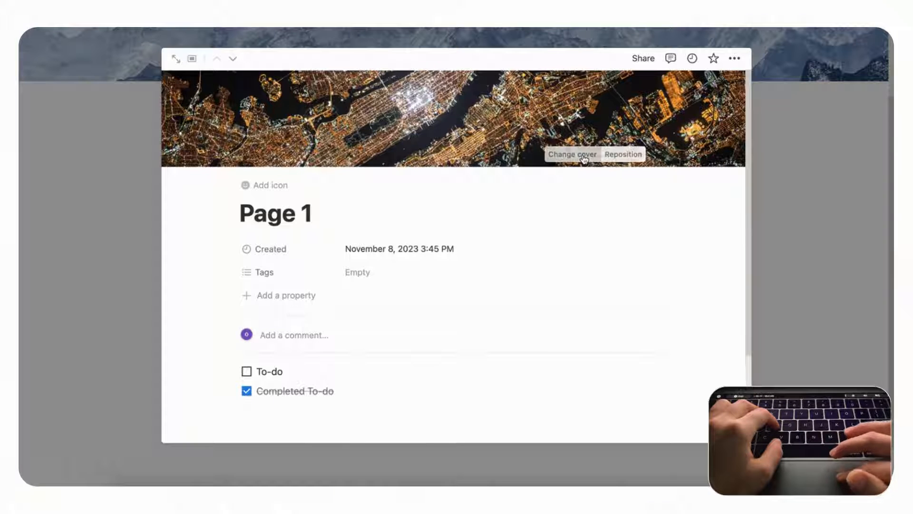
{"action": "left_click", "coordinate": [573, 154]}
{"action": "left_click", "coordinate": [540, 182]}
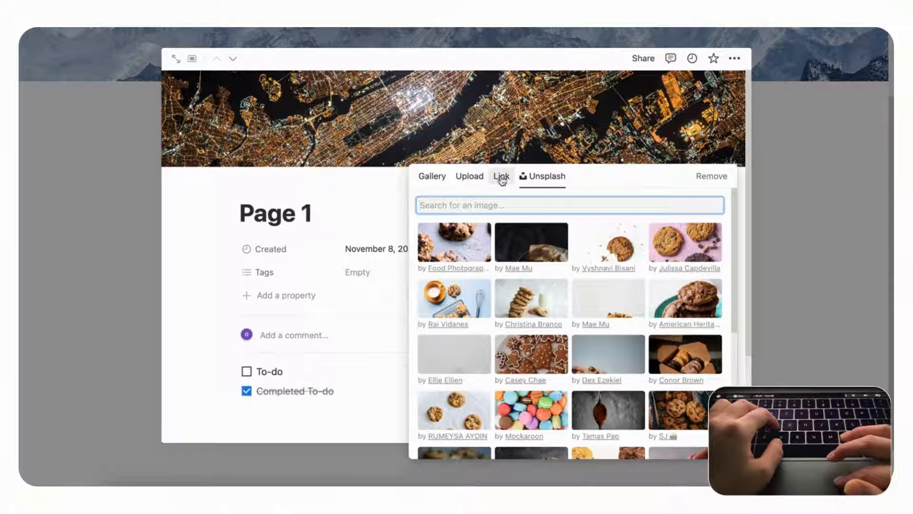
{"action": "left_click", "coordinate": [483, 179]}
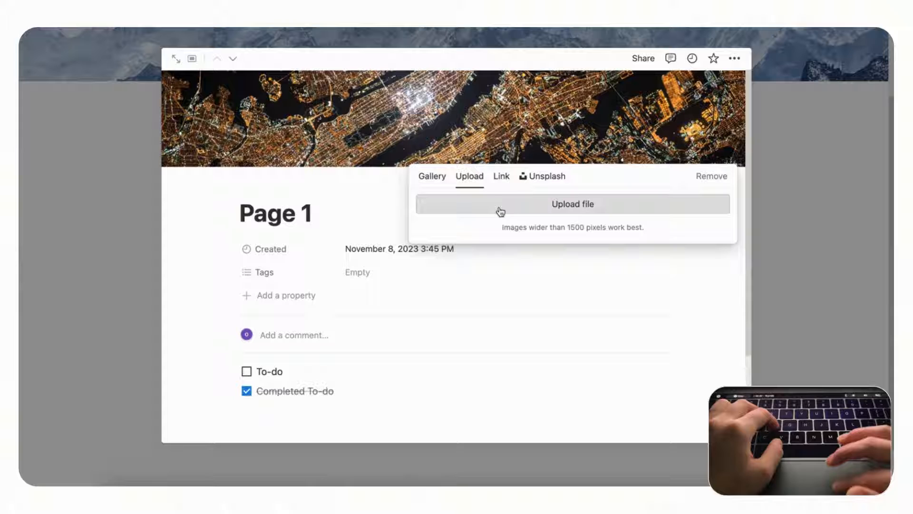
{"action": "left_click", "coordinate": [504, 180]}
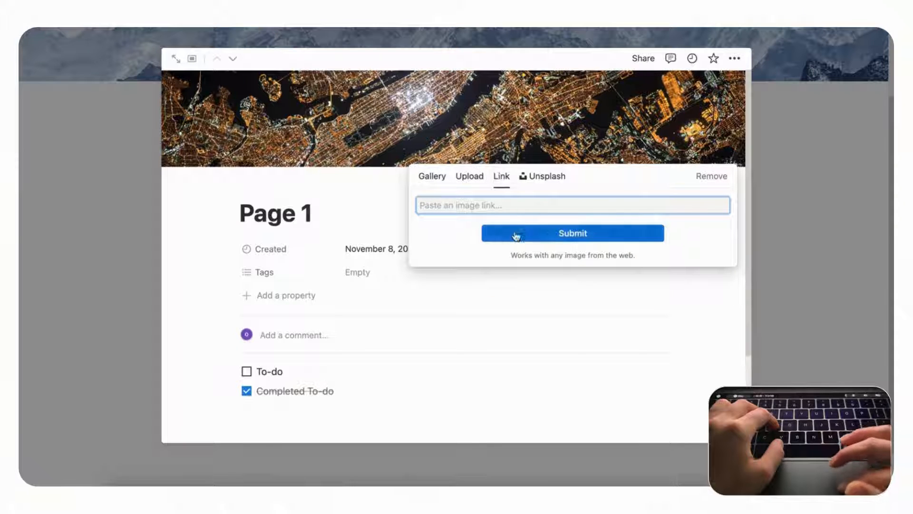
{"action": "left_click", "coordinate": [547, 177]}
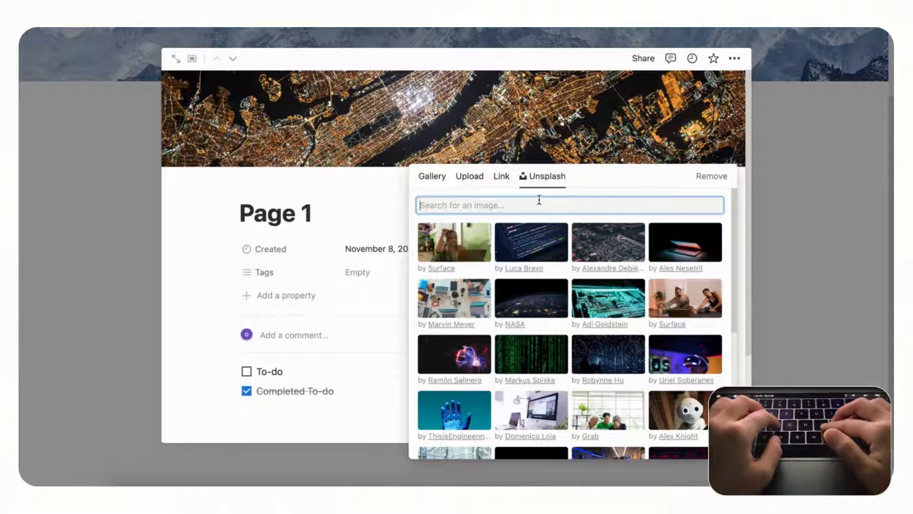
{"action": "type", "text": "mountain"}
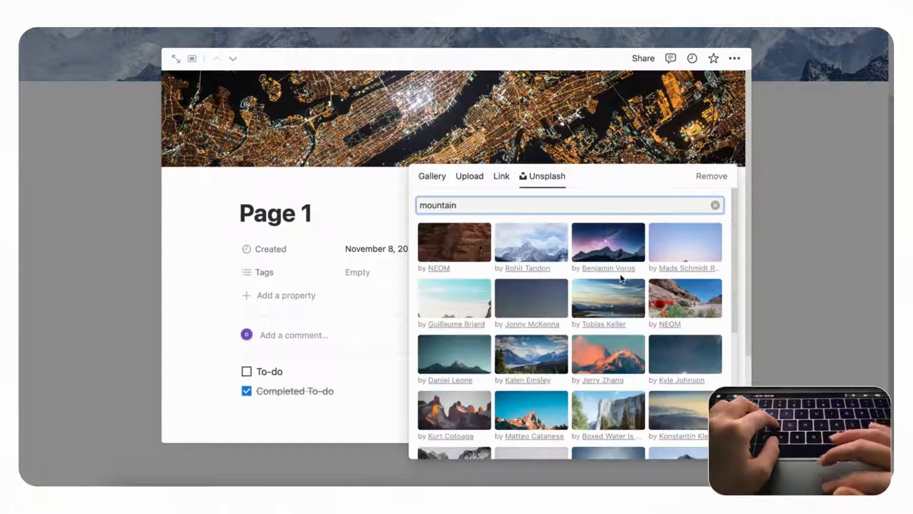
{"action": "left_click", "coordinate": [621, 255]}
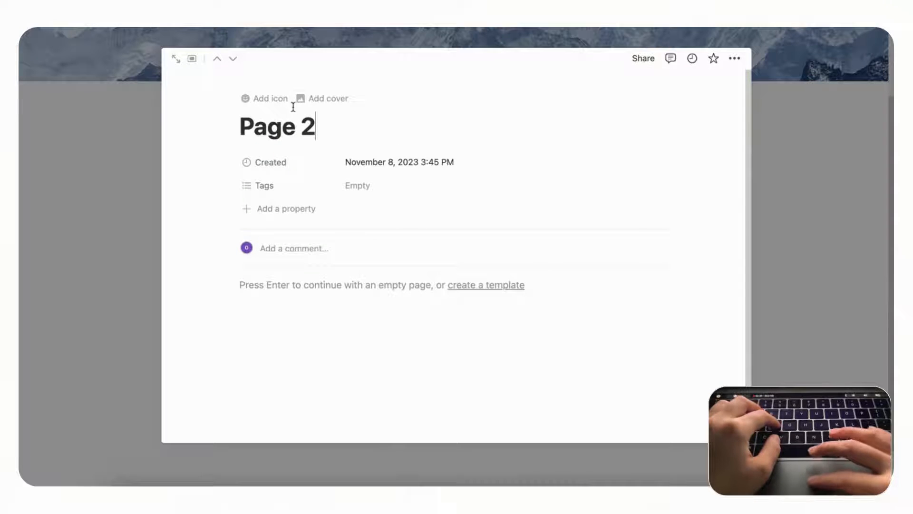
{"action": "left_click", "coordinate": [321, 99]}
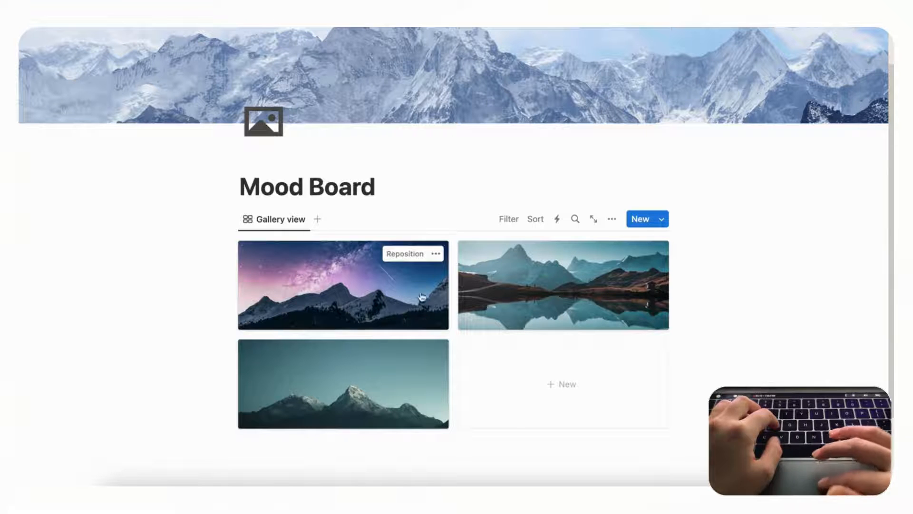
Open the starry-mountain card's page and delete both to-do items from its body.
{"action": "left_click", "coordinate": [403, 287]}
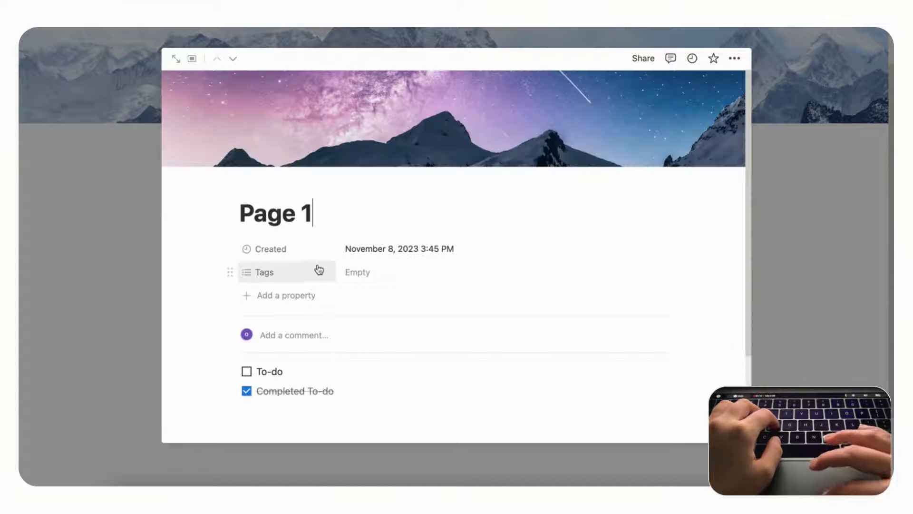
{"action": "left_click_drag", "start_coordinate": [208, 369], "coordinate": [288, 393]}
{"action": "key", "text": "BackSpace"}
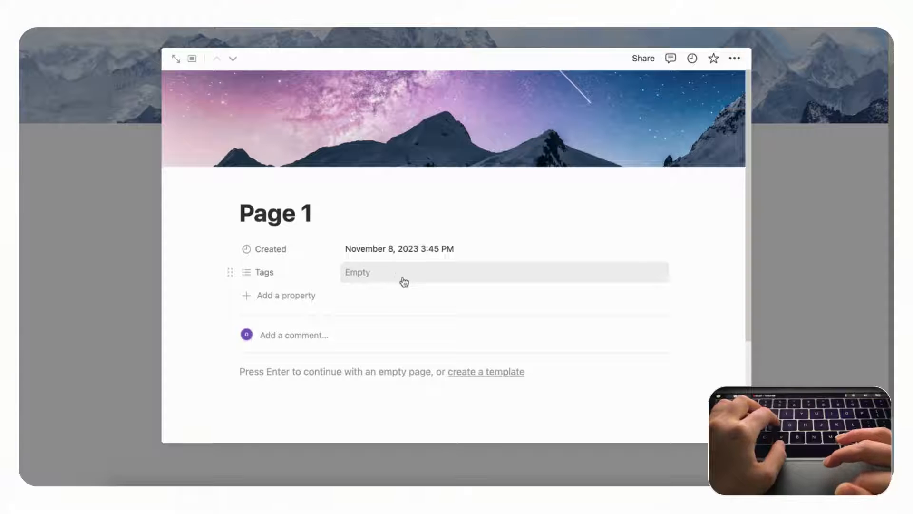
Create the tag "Night Mountain" in Page 1's Tags property and assign it to the page.
{"action": "left_click", "coordinate": [460, 271]}
{"action": "type", "text": "N"}
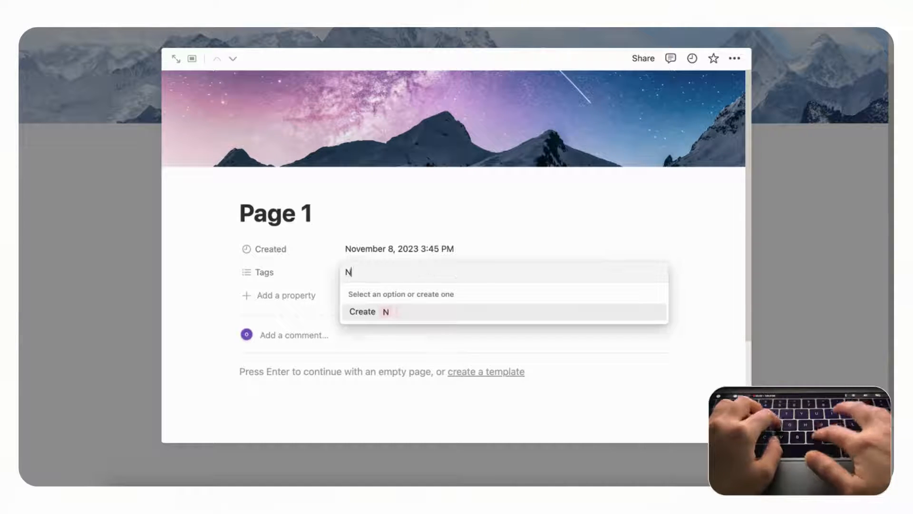
{"action": "type", "text": "ight Mountain"}
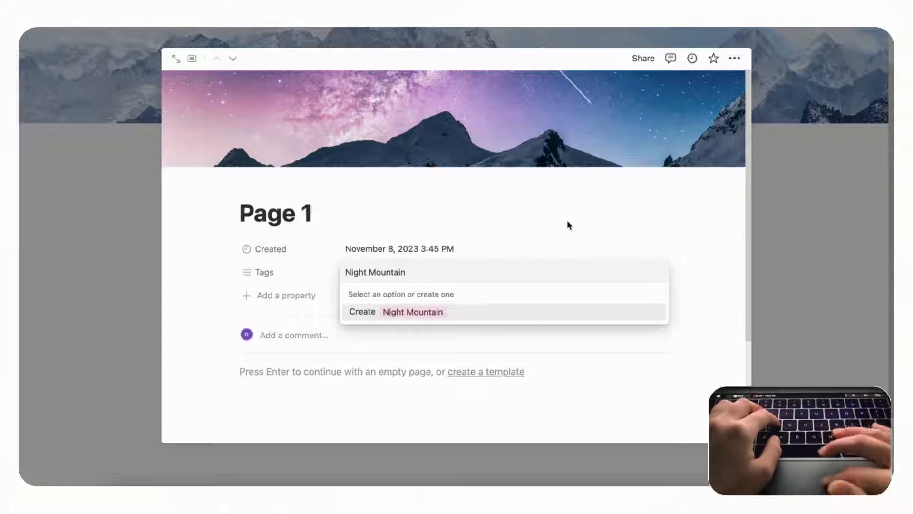
{"action": "key", "text": "super+a"}
{"action": "key", "text": "BackSpace"}
{"action": "type", "text": "Ni"}
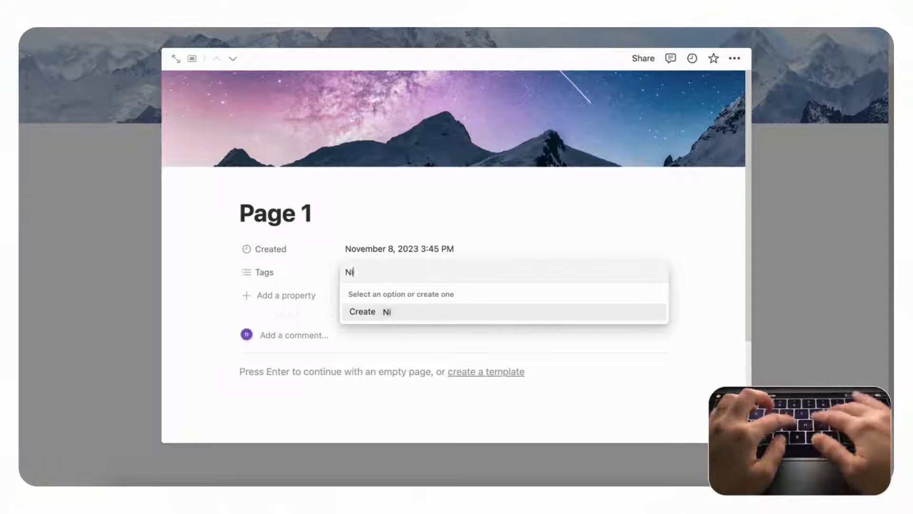
{"action": "type", "text": "ght Mountain"}
{"action": "key", "text": "Return"}
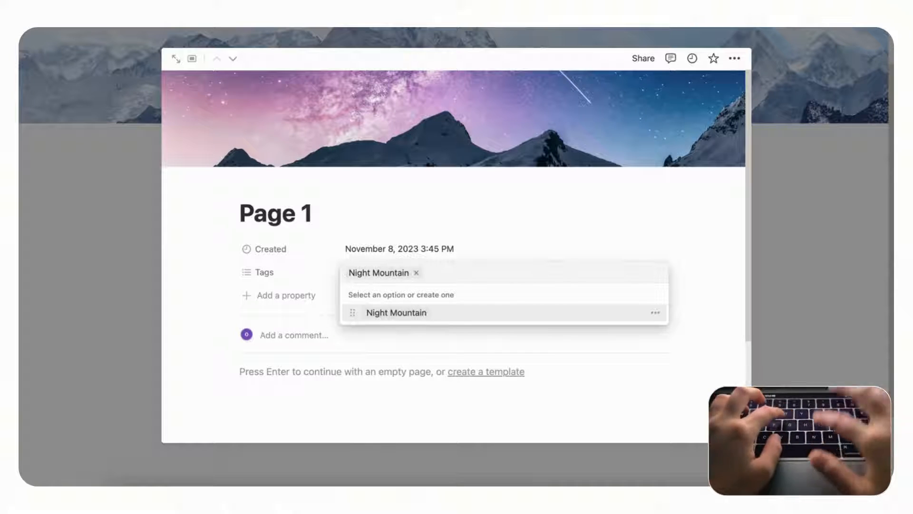
{"action": "key", "text": "Escape"}
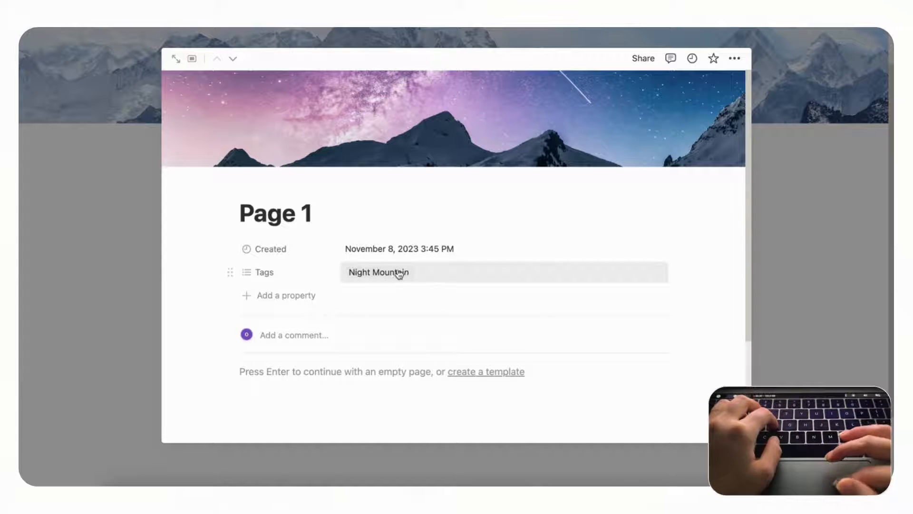
Add a Date property to Page 1, set it to November 8, 2023, and close the page.
{"action": "left_click", "coordinate": [257, 301]}
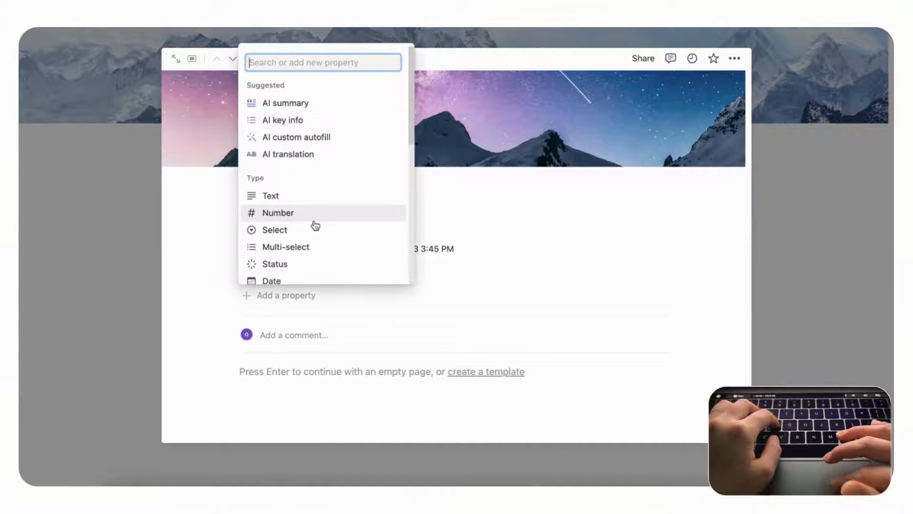
{"action": "scroll", "coordinate": [305, 252], "scroll_direction": "down", "scroll_amount": 2}
{"action": "left_click", "coordinate": [295, 263]}
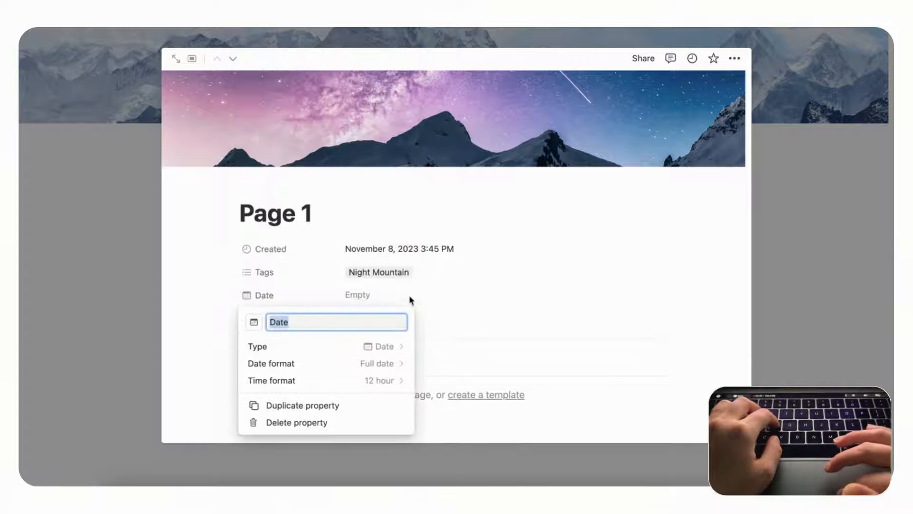
{"action": "left_click", "coordinate": [404, 304]}
{"action": "left_click", "coordinate": [405, 305]}
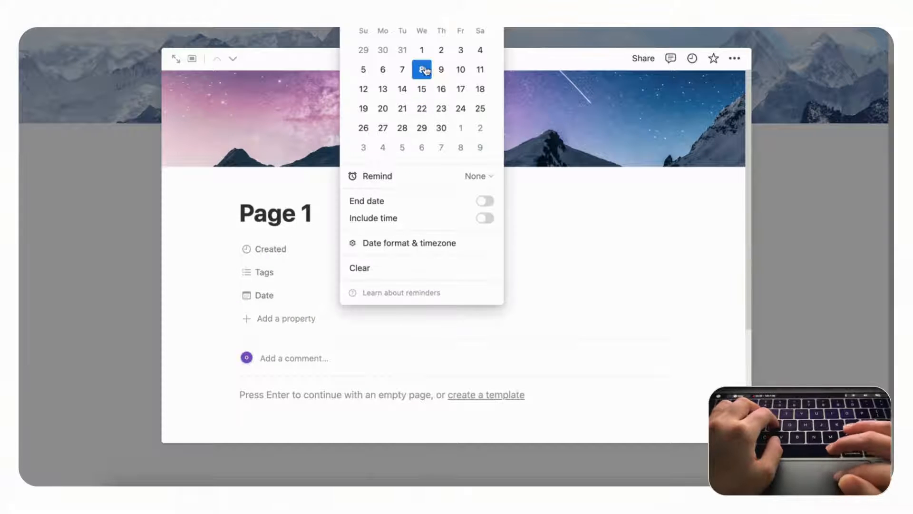
{"action": "left_click", "coordinate": [619, 233]}
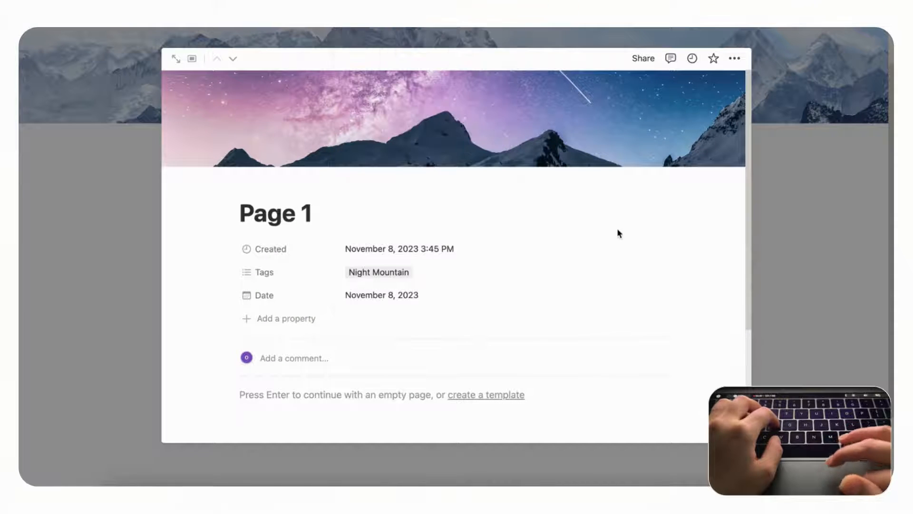
{"action": "left_click", "coordinate": [842, 263]}
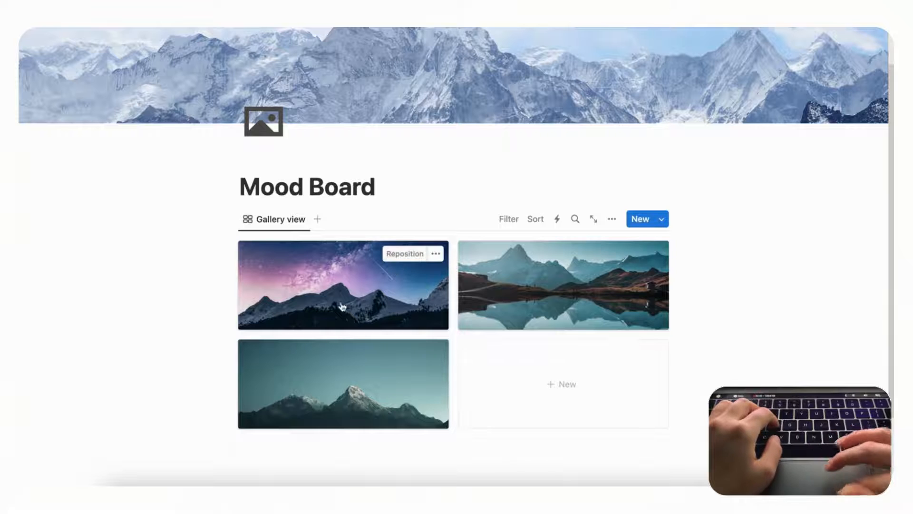
Group the gallery's cards by the Tags property and close the view options.
{"action": "scroll", "coordinate": [404, 309], "scroll_direction": "down", "scroll_amount": 3}
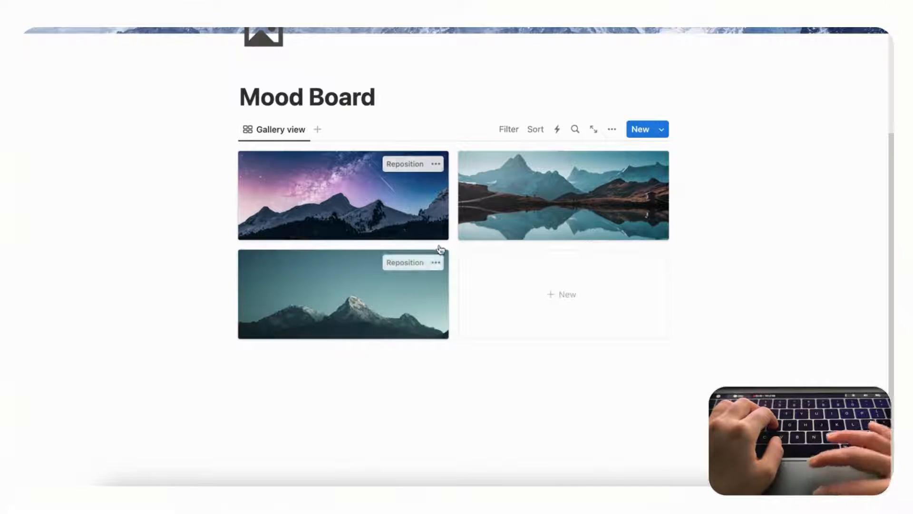
{"action": "left_click", "coordinate": [613, 135]}
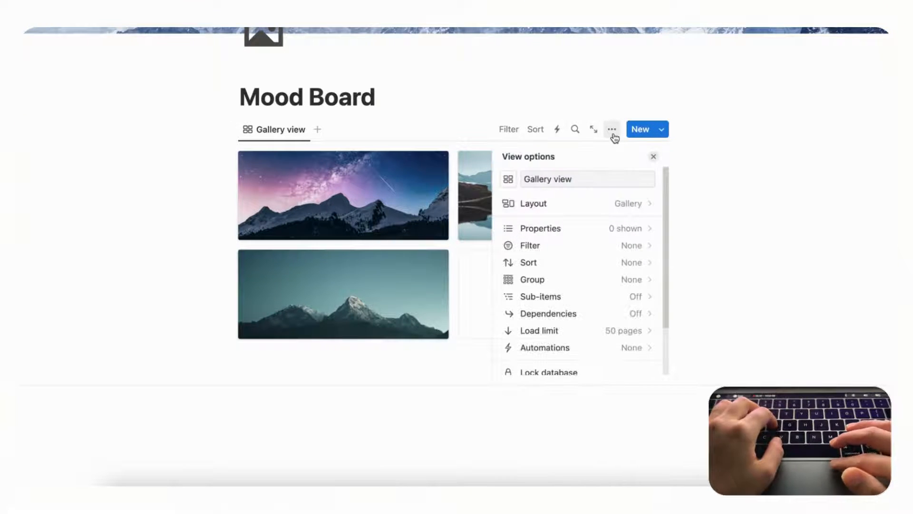
{"action": "left_click", "coordinate": [605, 281]}
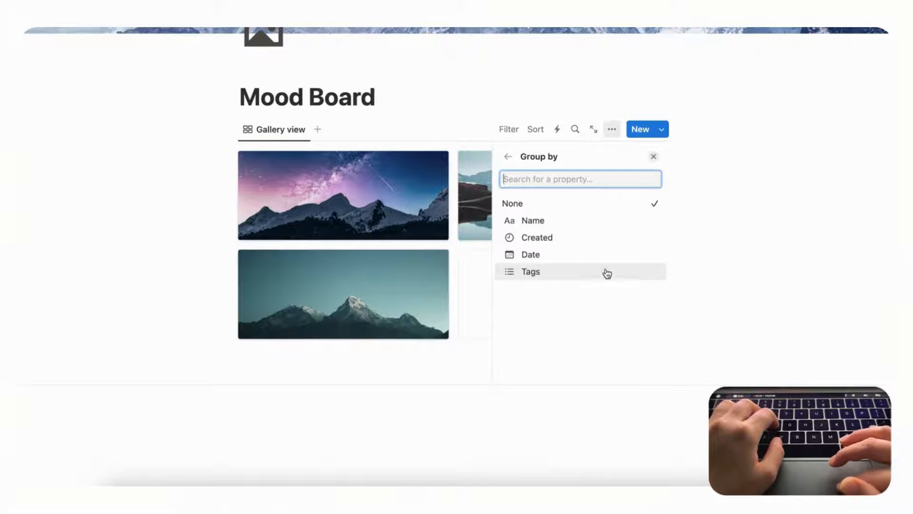
{"action": "left_click", "coordinate": [607, 272]}
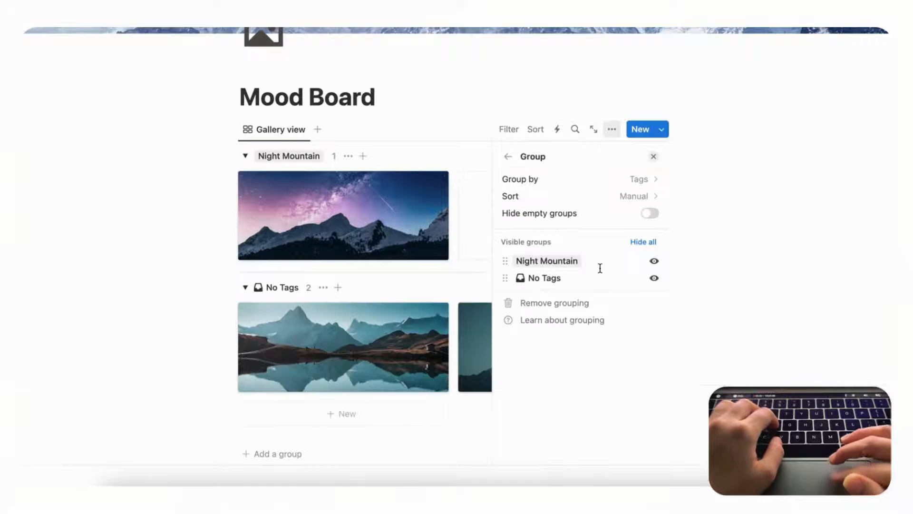
{"action": "left_click", "coordinate": [655, 157]}
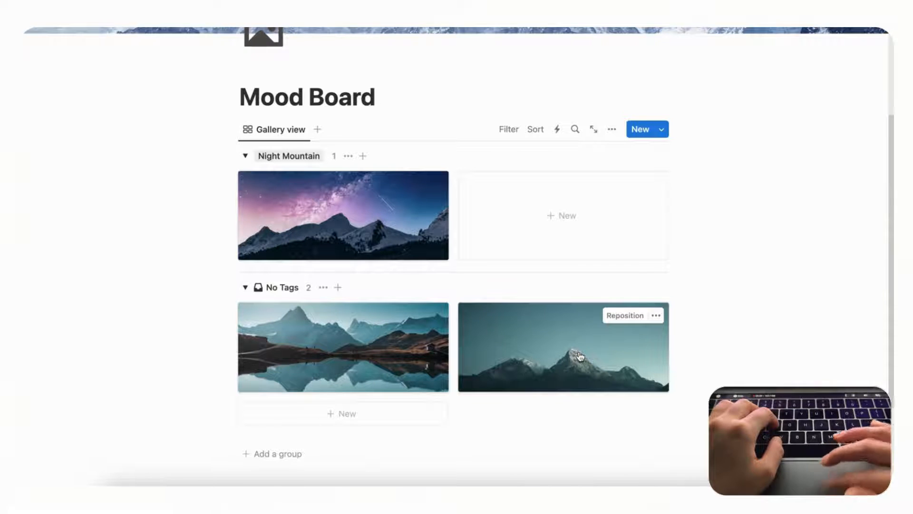
Duplicate the gallery view and name the copy "Night Mountain".
{"action": "scroll", "coordinate": [524, 306], "scroll_direction": "up", "scroll_amount": 3}
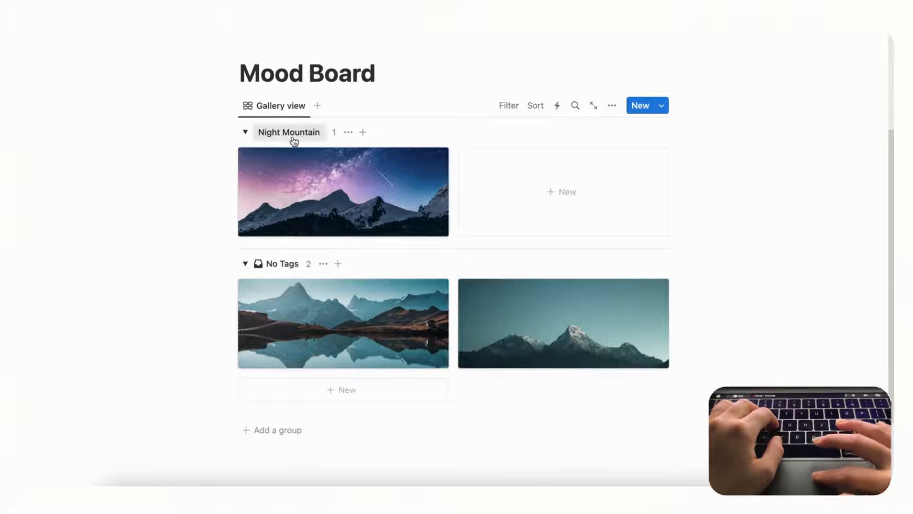
{"action": "scroll", "coordinate": [357, 260], "scroll_direction": "up", "scroll_amount": 2}
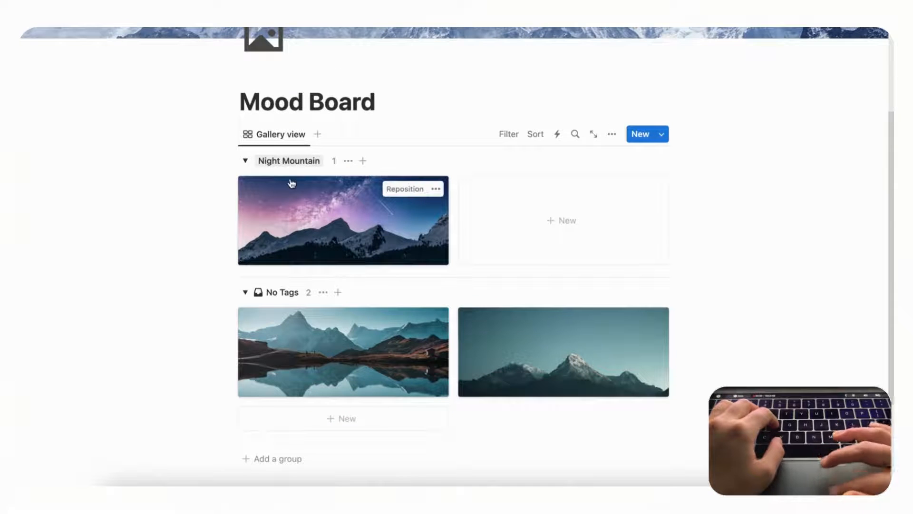
{"action": "left_click", "coordinate": [284, 138]}
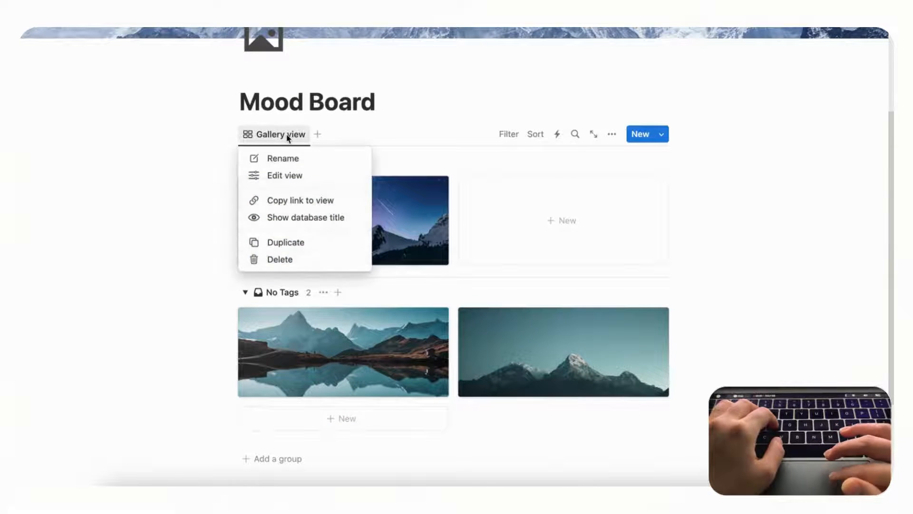
{"action": "left_click", "coordinate": [300, 241]}
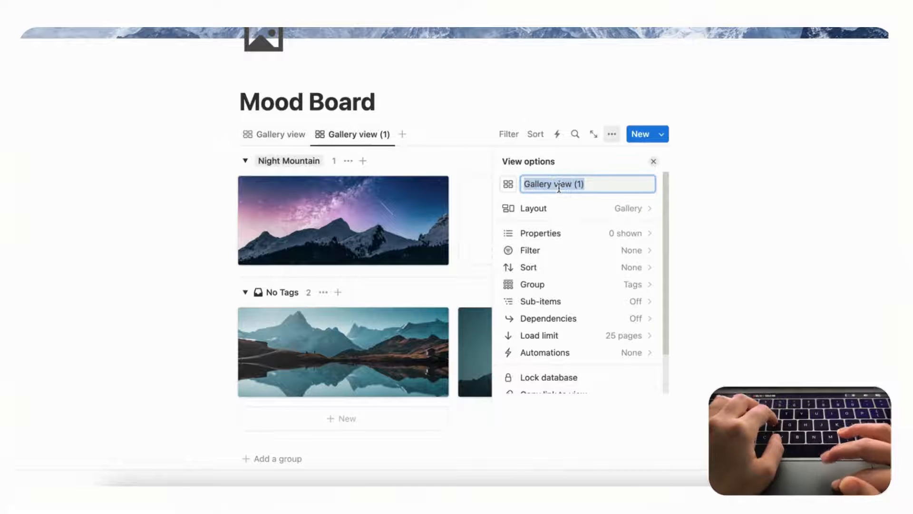
{"action": "type", "text": "Night Mountain"}
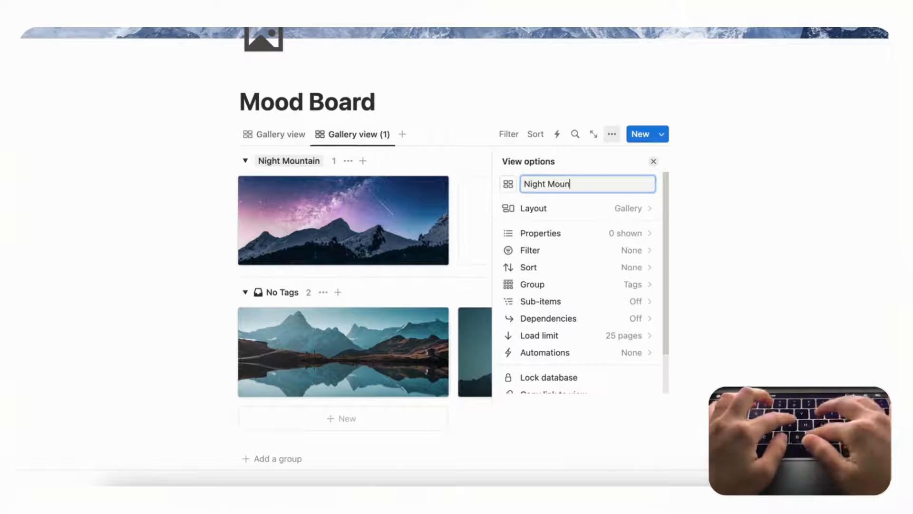
{"action": "left_click", "coordinate": [653, 163]}
Filter the Night Mountain view to pages tagged Night Mountain, save the filter for everyone, and compare it with the original gallery view.
{"action": "left_click", "coordinate": [509, 136]}
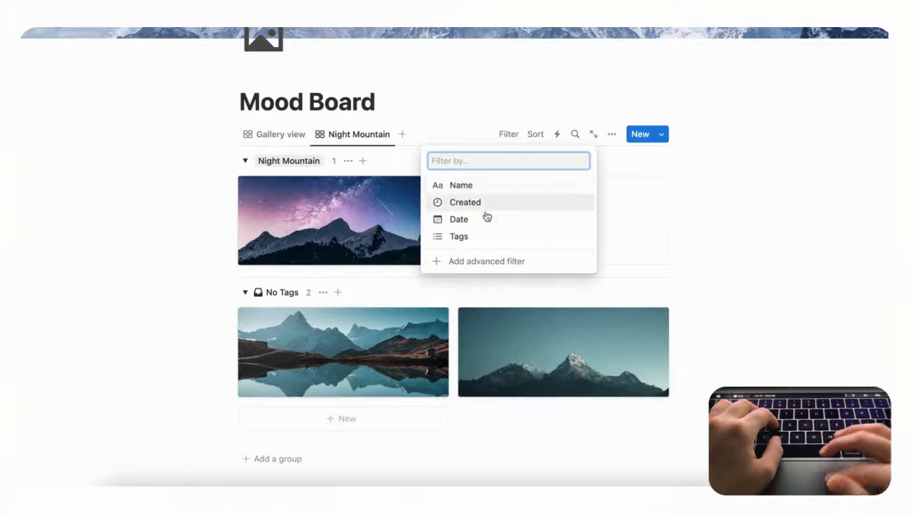
{"action": "left_click", "coordinate": [480, 238]}
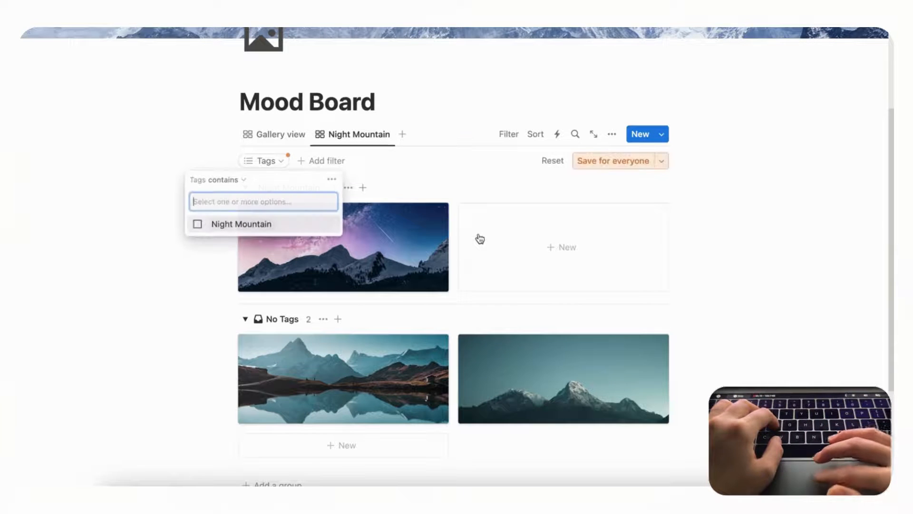
{"action": "left_click", "coordinate": [287, 224]}
{"action": "left_click", "coordinate": [614, 162]}
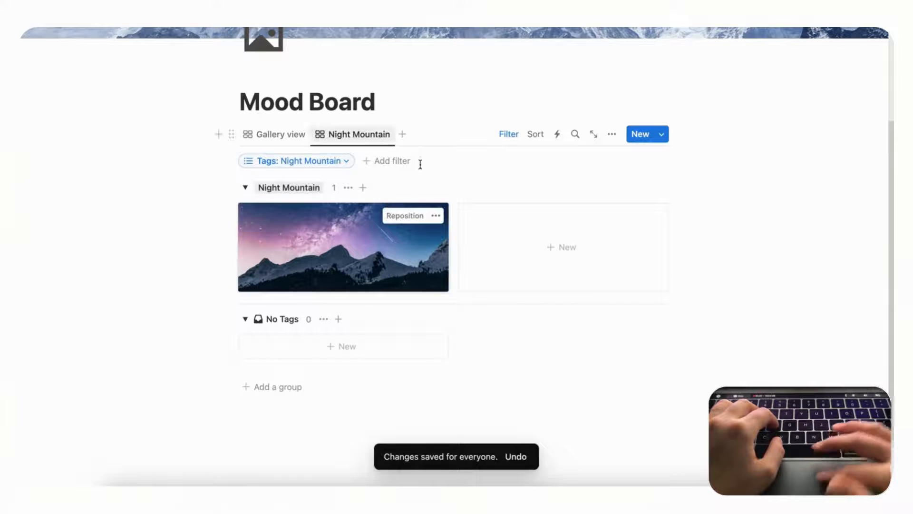
{"action": "left_click", "coordinate": [284, 139]}
{"action": "left_click", "coordinate": [369, 139]}
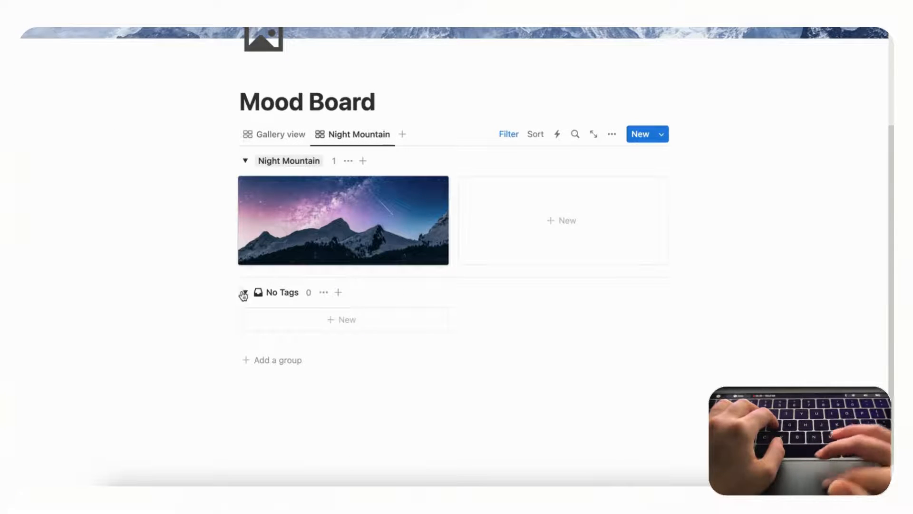
Remove the grouping from the Night Mountain view, close the view options, and show the view's filter.
{"action": "left_click", "coordinate": [611, 141]}
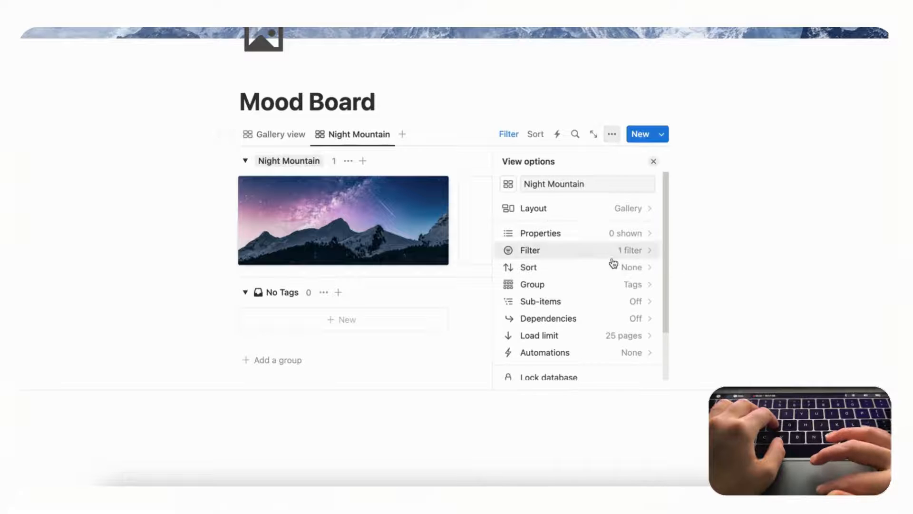
{"action": "left_click", "coordinate": [615, 284]}
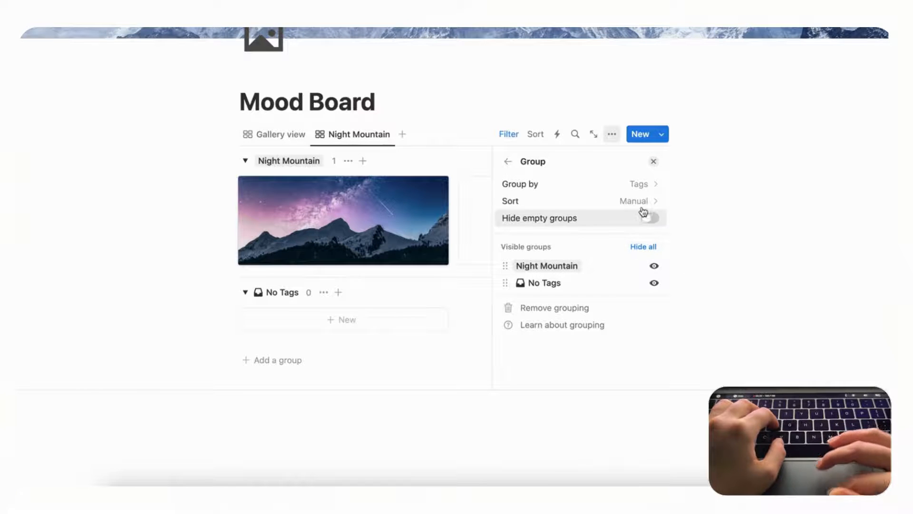
{"action": "left_click", "coordinate": [652, 184]}
{"action": "left_click", "coordinate": [598, 213]}
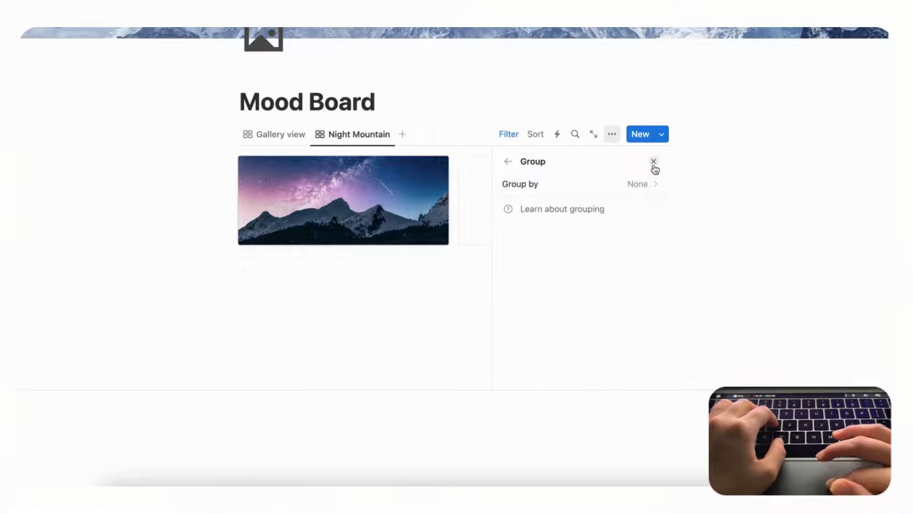
{"action": "left_click", "coordinate": [655, 162]}
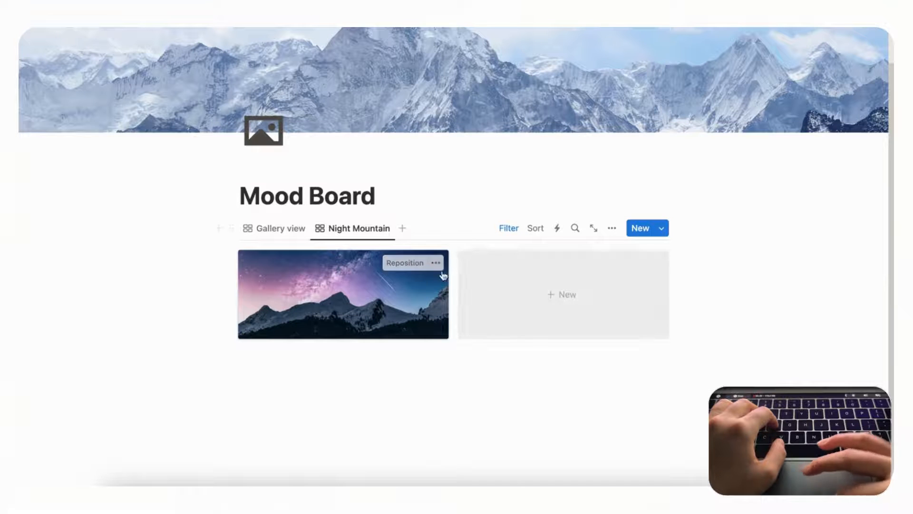
{"action": "left_click", "coordinate": [507, 229]}
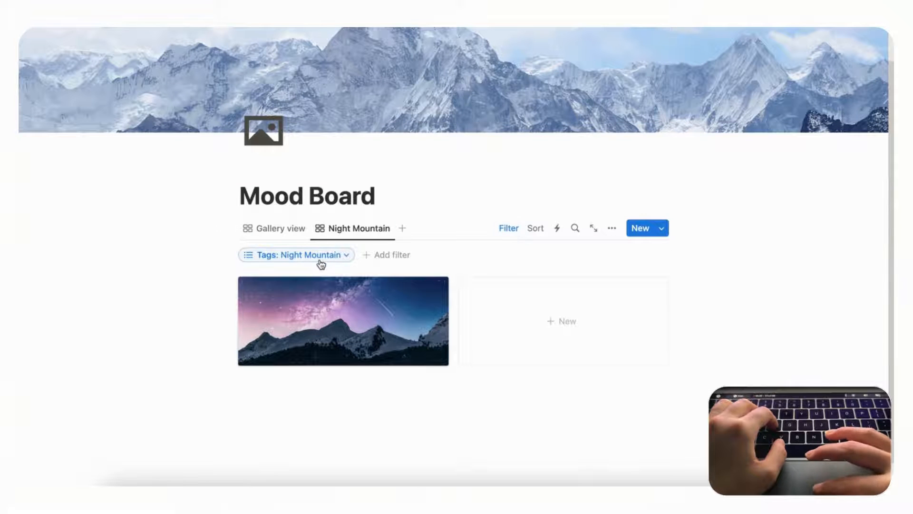
In the original gallery view, tag Page 2 with a new "Lake Mountain" tag and close the page.
{"action": "left_click", "coordinate": [281, 232]}
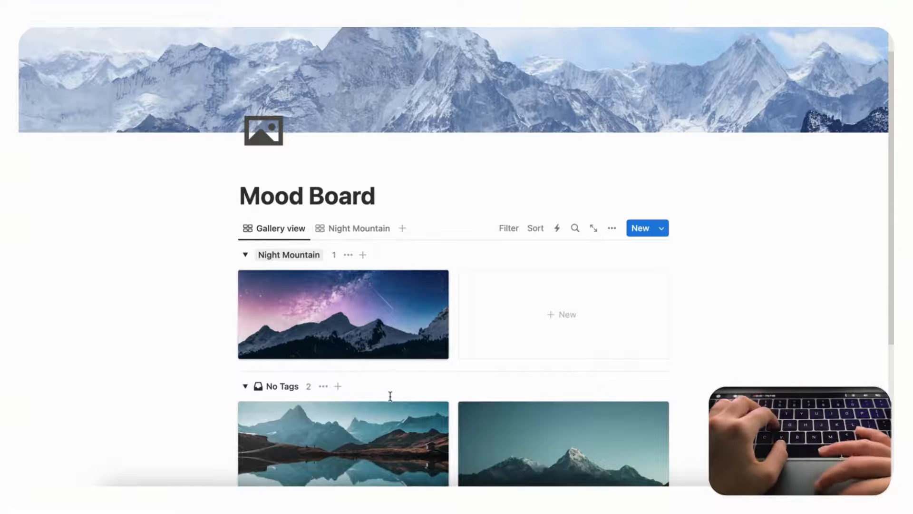
{"action": "scroll", "coordinate": [333, 375], "scroll_direction": "down", "scroll_amount": 3}
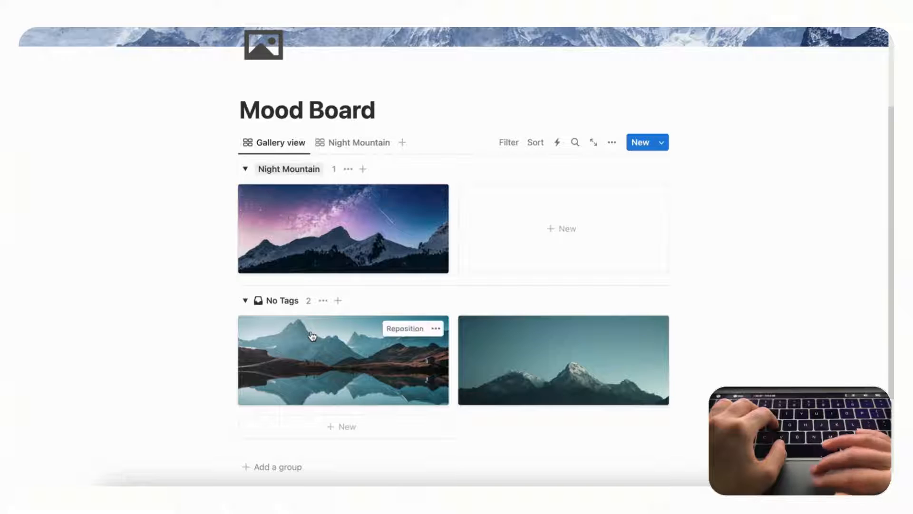
{"action": "scroll", "coordinate": [312, 336], "scroll_direction": "down", "scroll_amount": 2}
{"action": "left_click", "coordinate": [390, 349]}
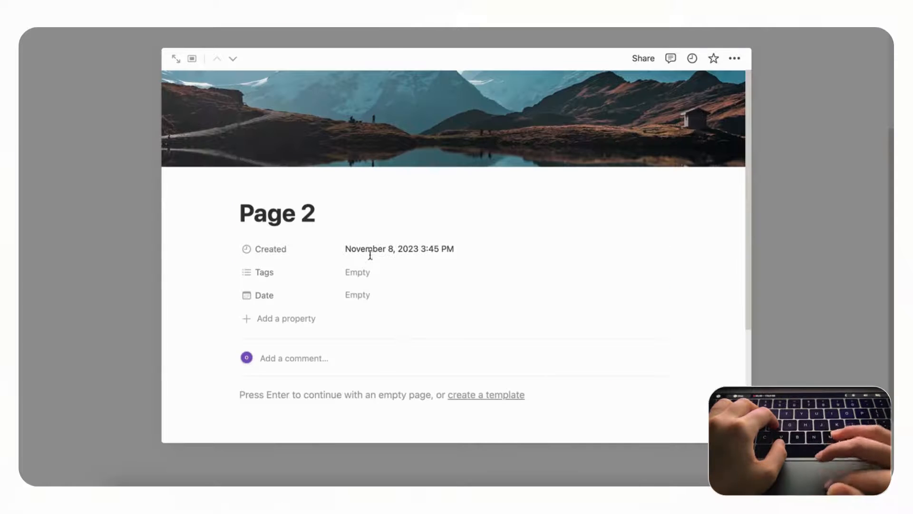
{"action": "left_click", "coordinate": [395, 277]}
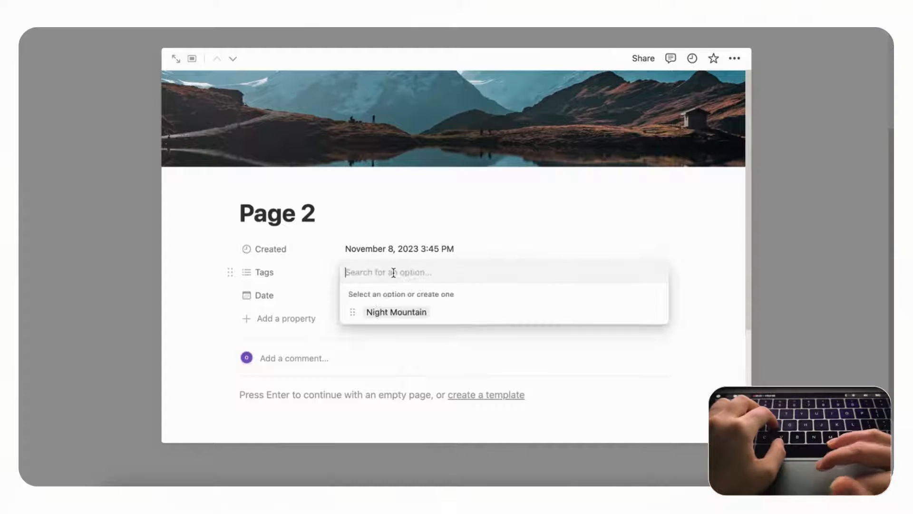
{"action": "type", "text": "Lake Mountain"}
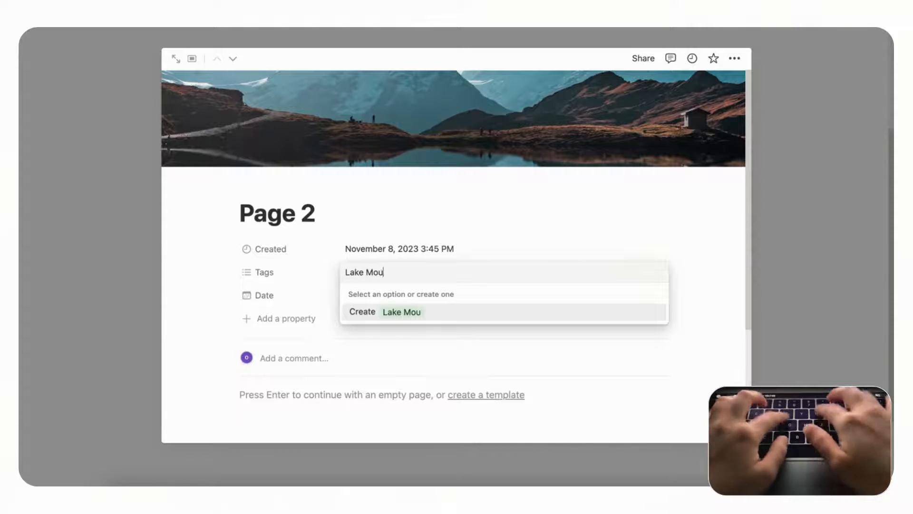
{"action": "key", "text": "Return"}
{"action": "left_click", "coordinate": [724, 225]}
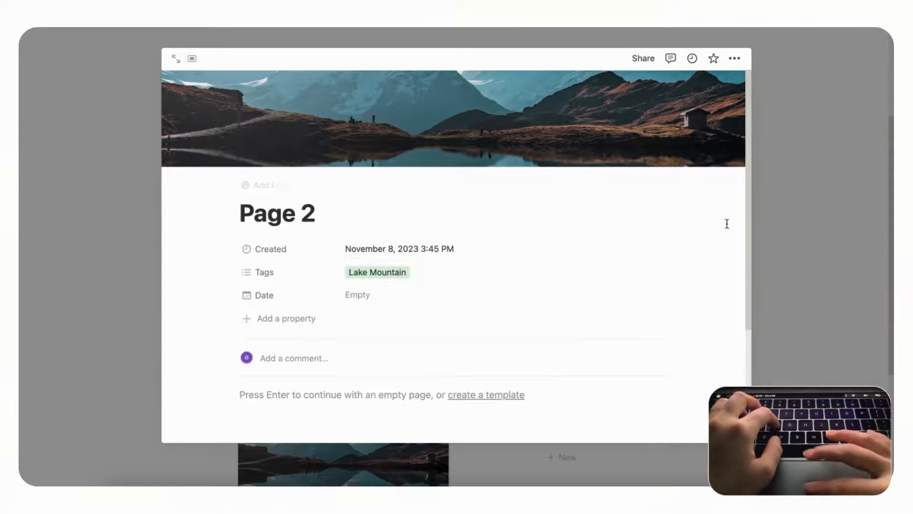
{"action": "left_click", "coordinate": [814, 234]}
Reorder the gallery's groups so Lake Mountain sits above No Tags, close the view options, and review the grouped cards.
{"action": "scroll", "coordinate": [620, 322], "scroll_direction": "down", "scroll_amount": 3}
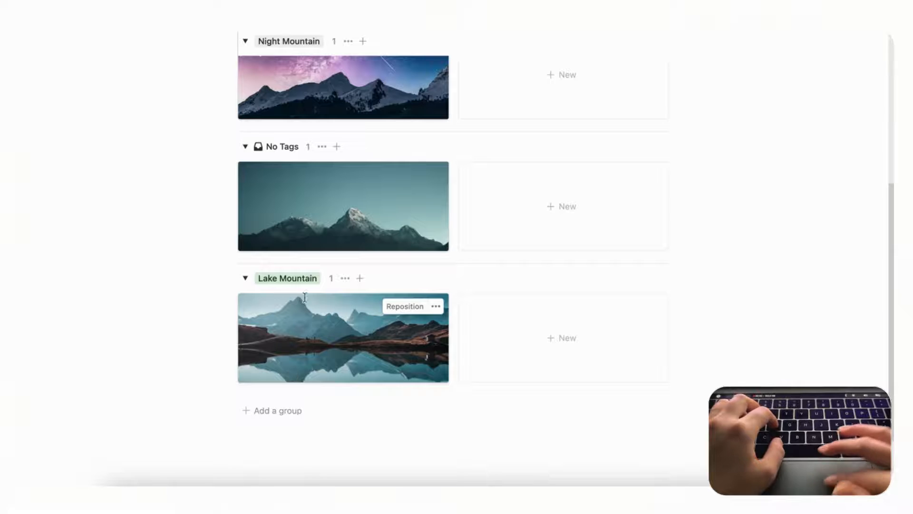
{"action": "scroll", "coordinate": [271, 249], "scroll_direction": "up", "scroll_amount": 5}
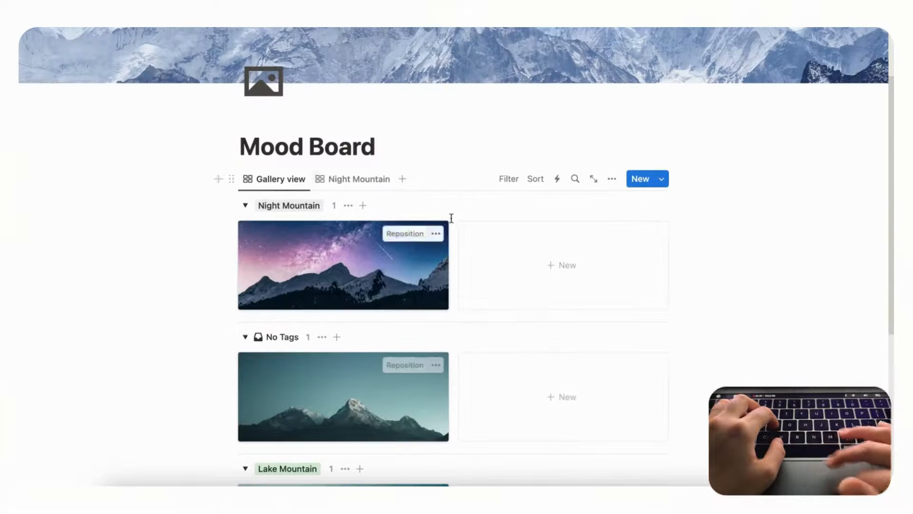
{"action": "left_click", "coordinate": [612, 179]}
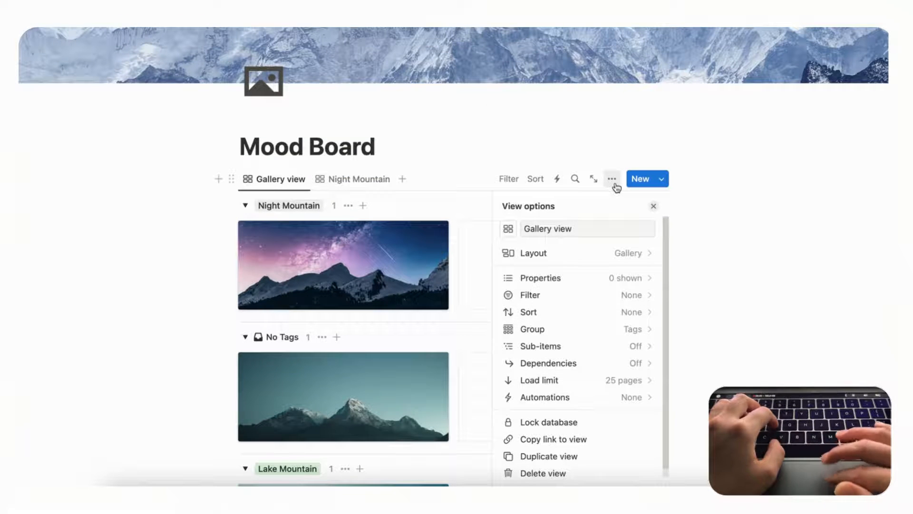
{"action": "scroll", "coordinate": [639, 312], "scroll_direction": "down", "scroll_amount": 1}
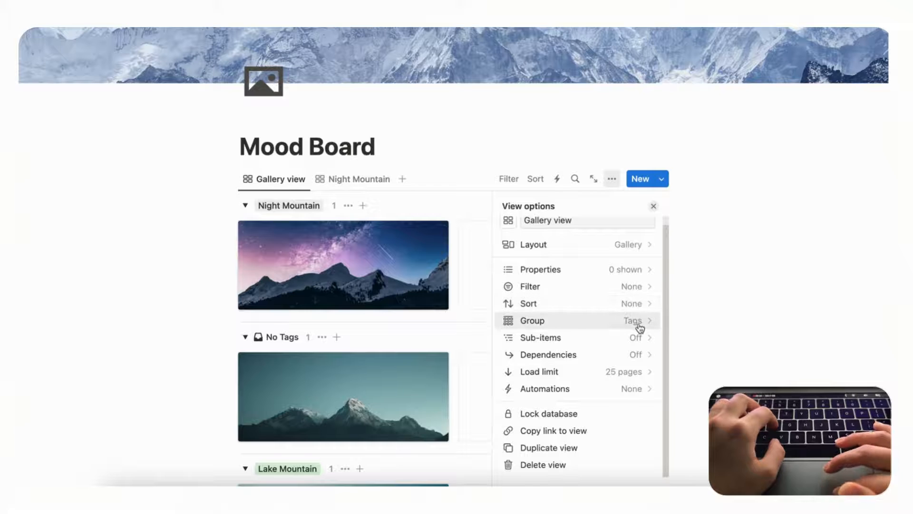
{"action": "left_click", "coordinate": [639, 322]}
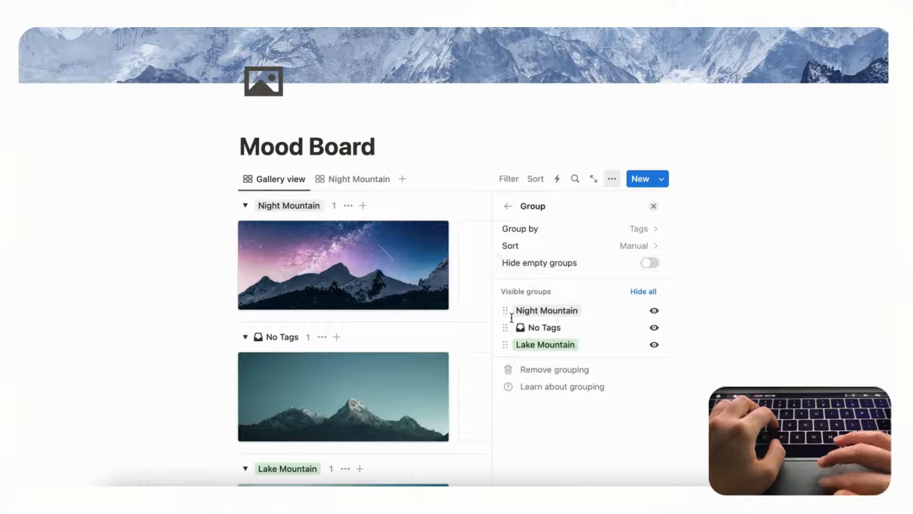
{"action": "left_click_drag", "start_coordinate": [505, 348], "coordinate": [504, 326]}
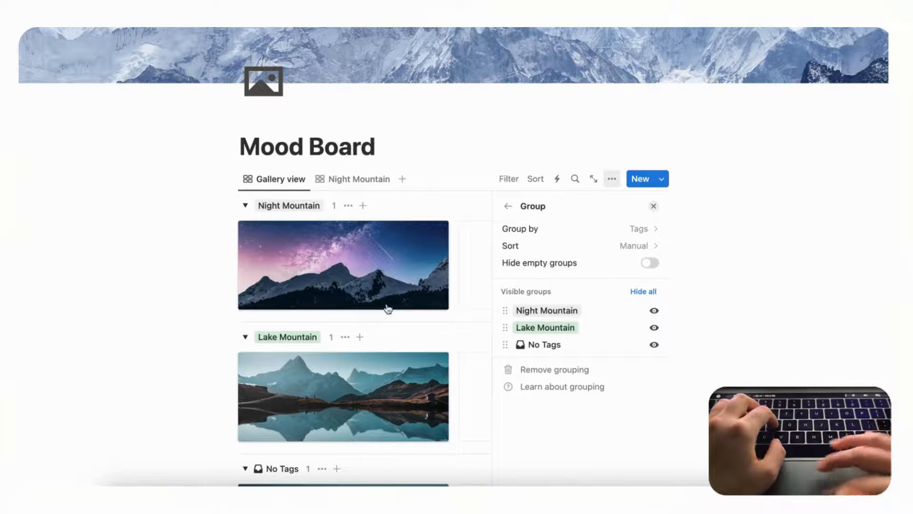
{"action": "left_click", "coordinate": [654, 206]}
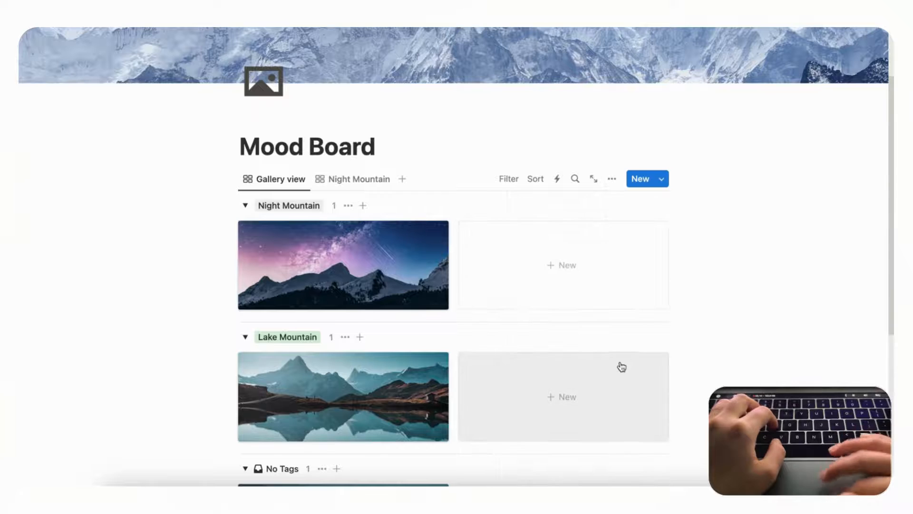
{"action": "scroll", "coordinate": [622, 366], "scroll_direction": "down", "scroll_amount": 5}
{"action": "scroll", "coordinate": [622, 367], "scroll_direction": "up", "scroll_amount": 2}
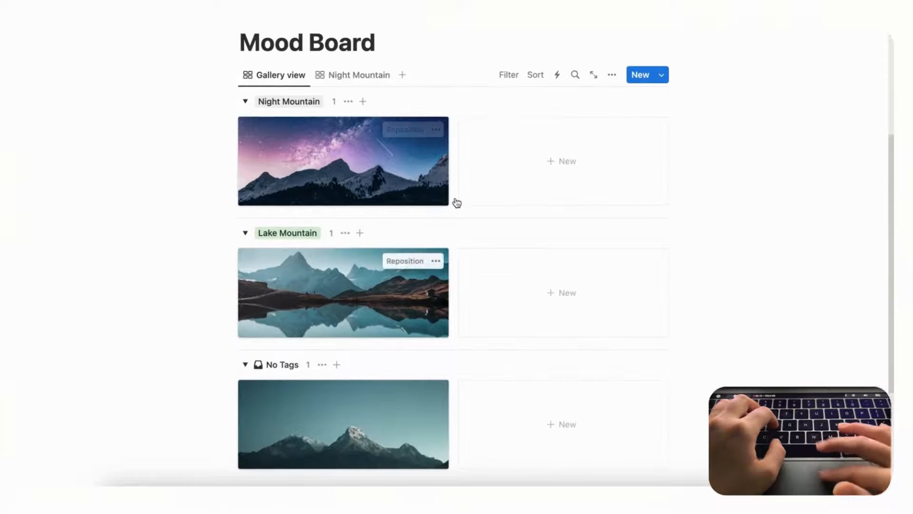
{"action": "scroll", "coordinate": [486, 297], "scroll_direction": "up", "scroll_amount": 2}
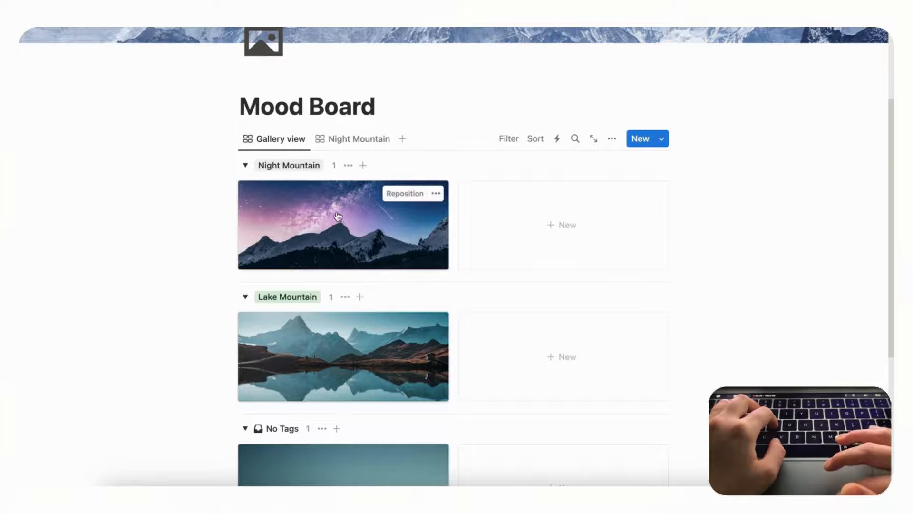
{"action": "left_click", "coordinate": [381, 113]}
{"action": "key", "text": "Return"}
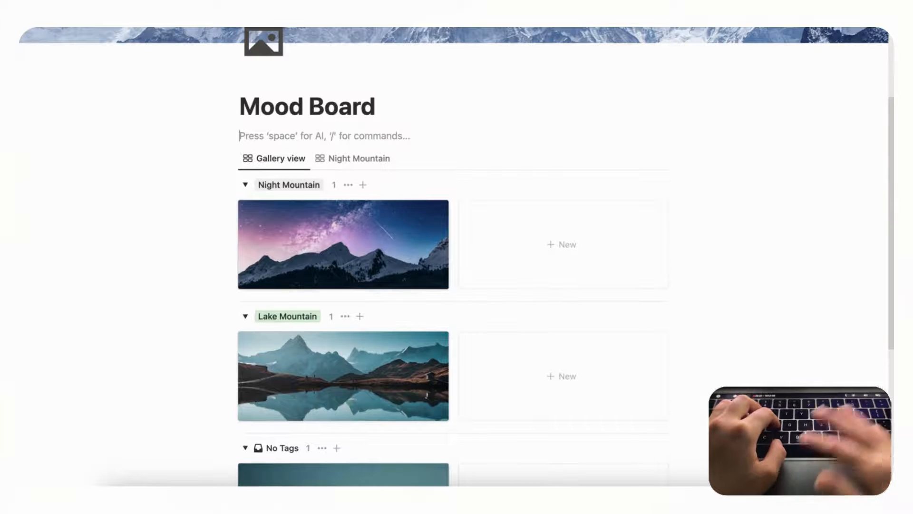
{"action": "type", "text": "/ga"}
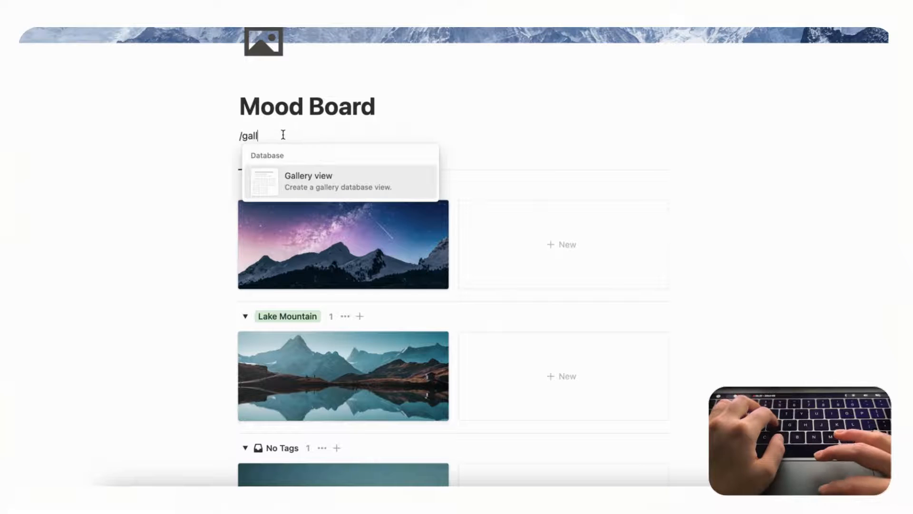
{"action": "type", "text": "ll"}
{"action": "key", "text": "Escape"}
{"action": "key", "text": "BackSpace"}
{"action": "key", "text": "BackSpace"}
{"action": "key", "text": "BackSpace"}
{"action": "key", "text": "BackSpace"}
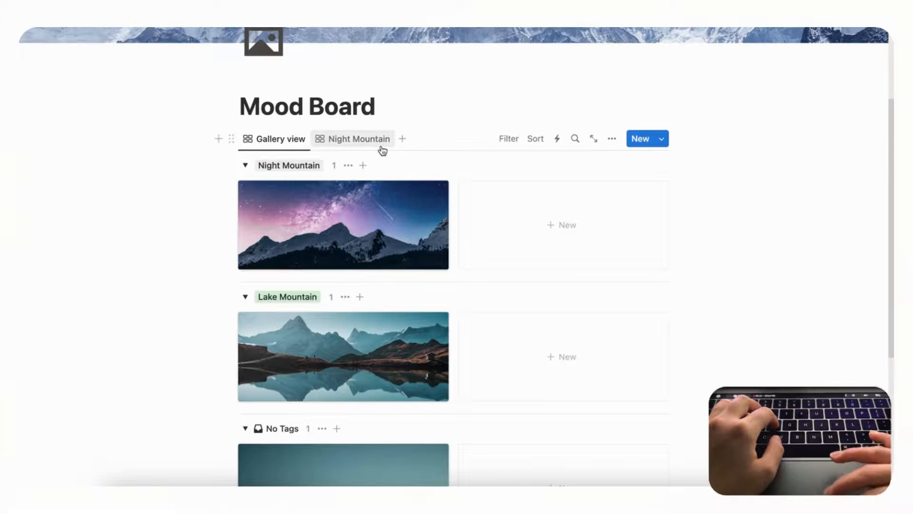
{"action": "scroll", "coordinate": [382, 149], "scroll_direction": "down", "scroll_amount": 5}
{"action": "left_click", "coordinate": [288, 364]}
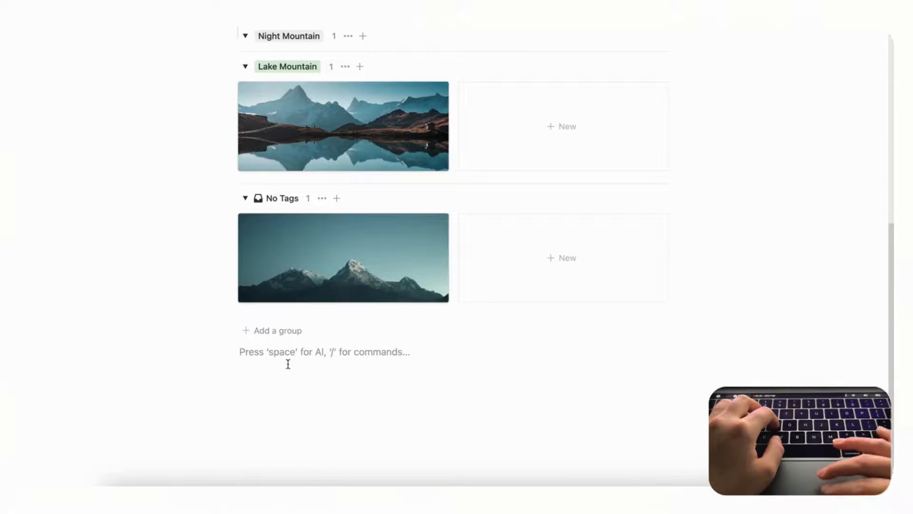
{"action": "key", "text": "BackSpace"}
Insert a table view with a new database between the page title and the gallery, and title it "Mood Boards".
{"action": "key", "text": "Return"}
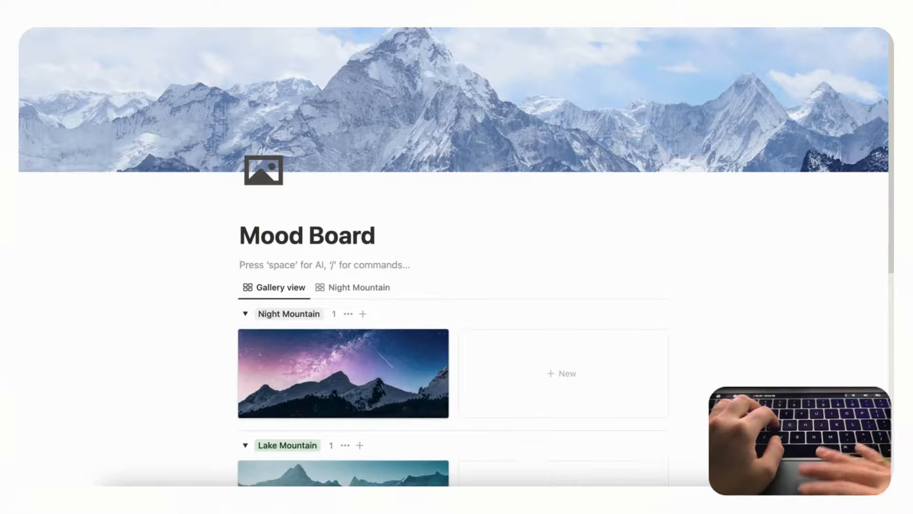
{"action": "type", "text": "/table"}
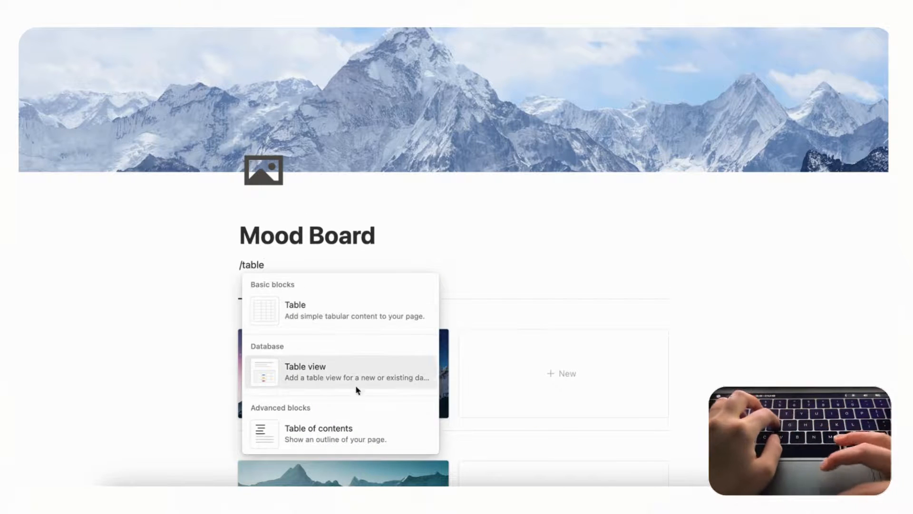
{"action": "left_click", "coordinate": [357, 387]}
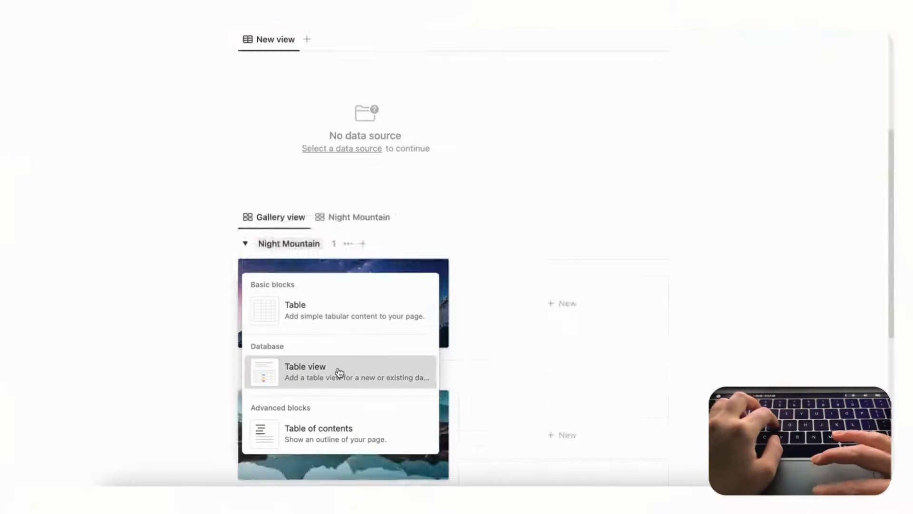
{"action": "left_click", "coordinate": [559, 278]}
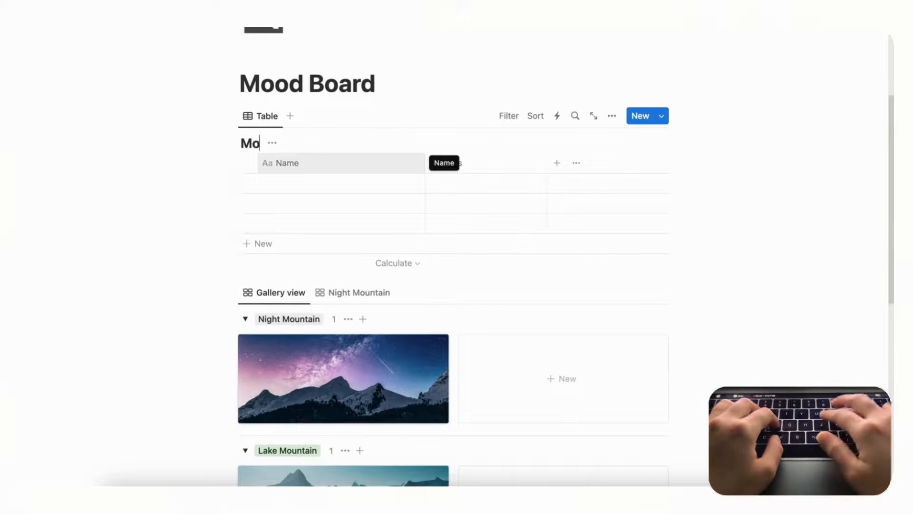
{"action": "type", "text": "Mood Boards"}
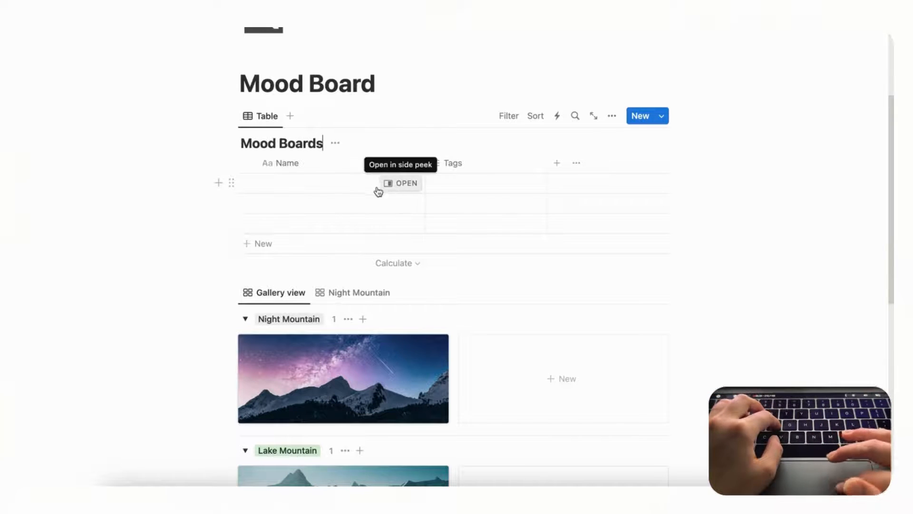
Name the table's first entry "Mountain Mood Board" and open it as a page.
{"action": "left_click", "coordinate": [340, 186]}
{"action": "type", "text": "Mount"}
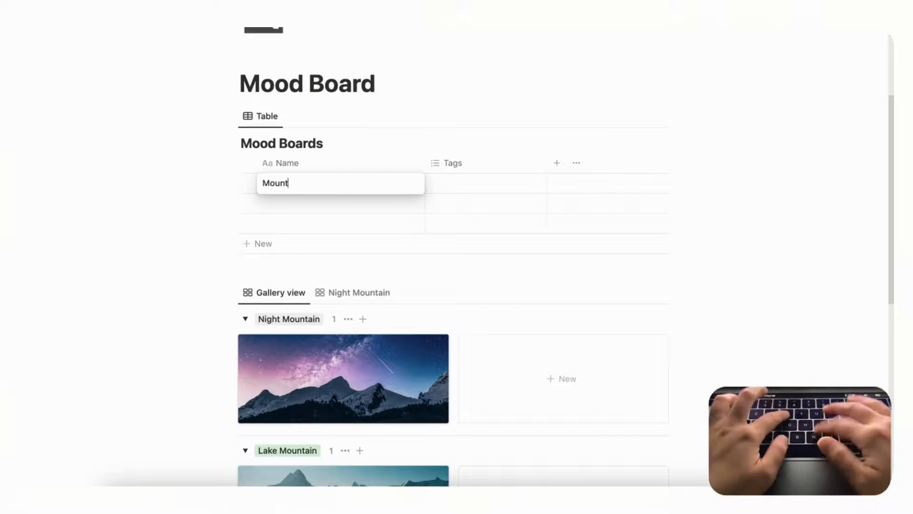
{"action": "type", "text": "ain Mood Board"}
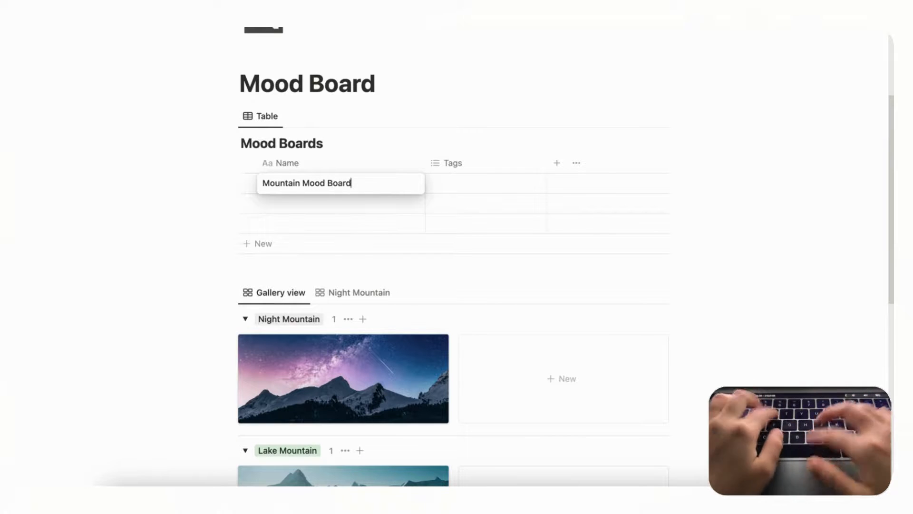
{"action": "key", "text": "Return"}
{"action": "left_click", "coordinate": [395, 183]}
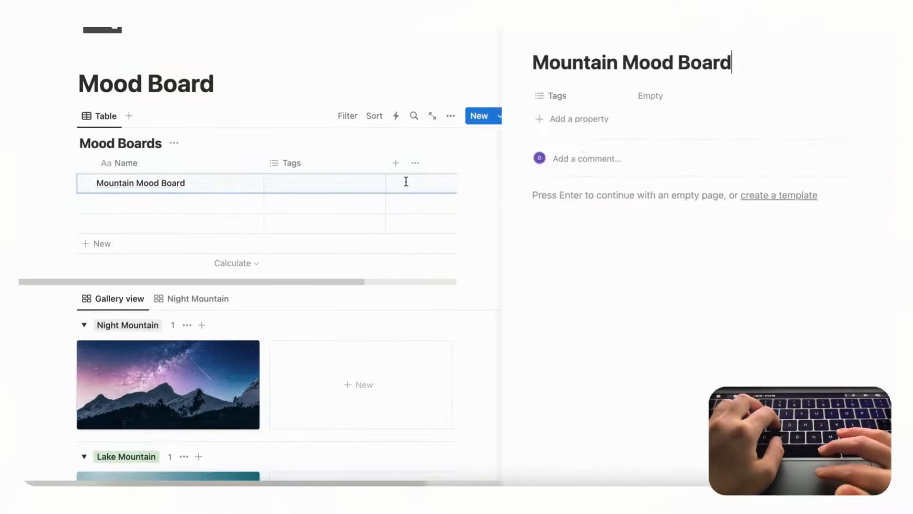
Add an image block to the Mountain Mood Board page and fill it with an Unsplash mountain valley photo found by searching "mountains".
{"action": "left_click", "coordinate": [522, 203]}
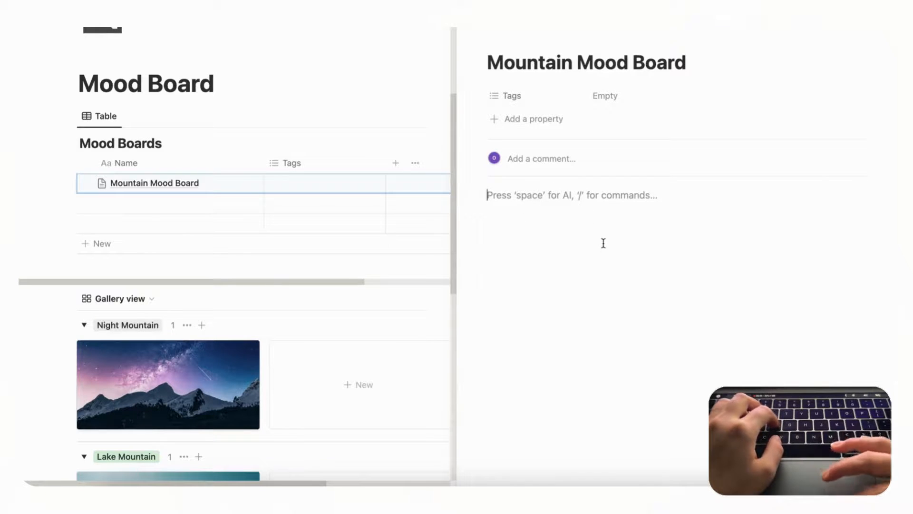
{"action": "type", "text": "/image"}
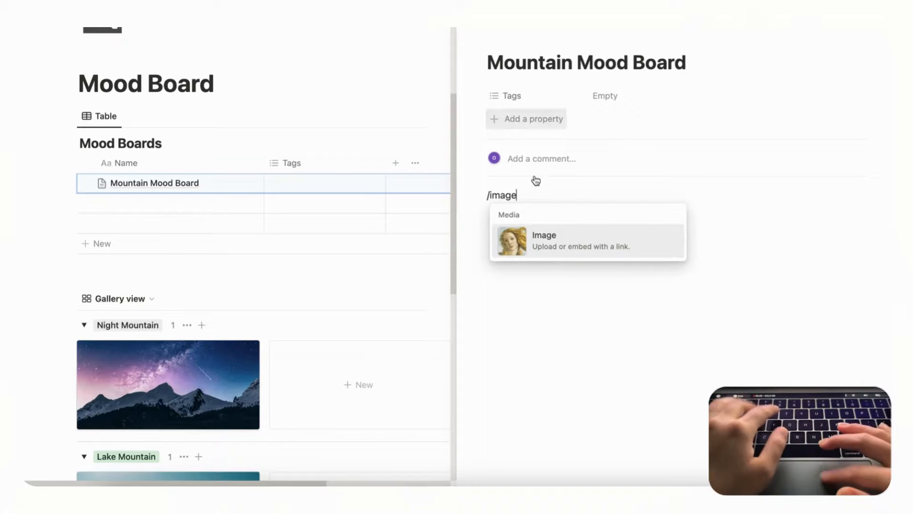
{"action": "left_click", "coordinate": [555, 252]}
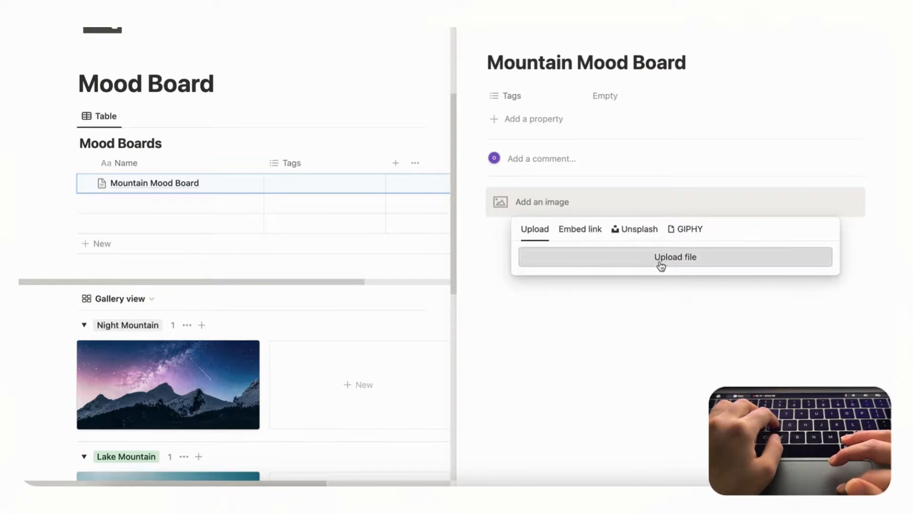
{"action": "left_click", "coordinate": [631, 232]}
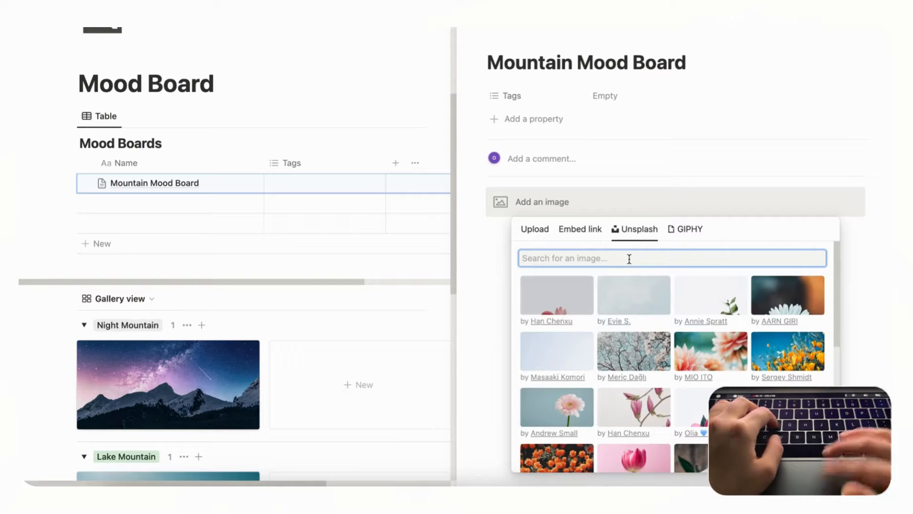
{"action": "type", "text": "mountains"}
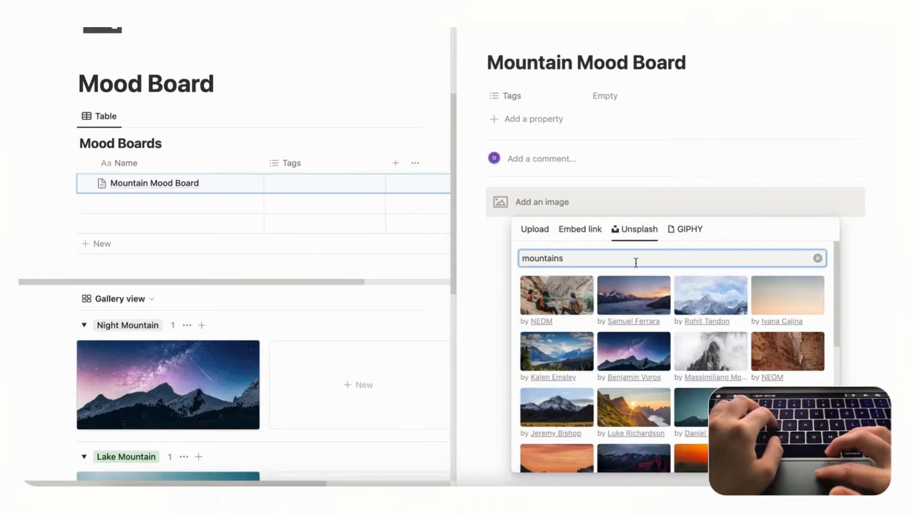
{"action": "left_click", "coordinate": [564, 363]}
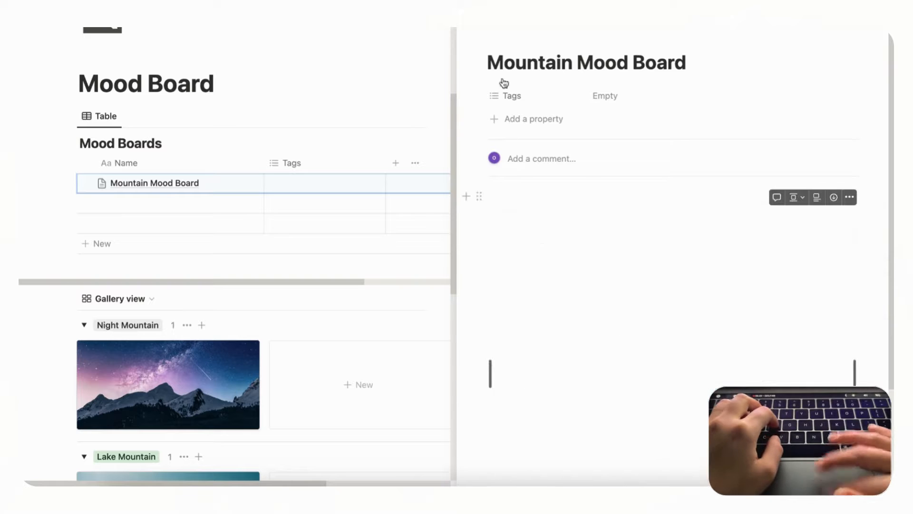
Open the Mountain Mood Board entry as a full page and turn on small text and full width.
{"action": "left_click", "coordinate": [489, 26]}
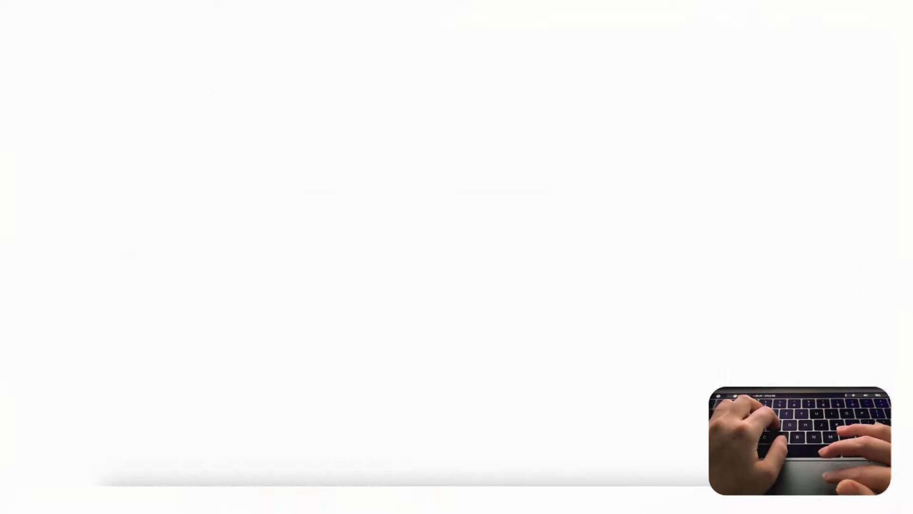
{"action": "scroll", "coordinate": [543, 251], "scroll_direction": "down", "scroll_amount": 1}
{"action": "scroll", "coordinate": [543, 250], "scroll_direction": "up", "scroll_amount": 1}
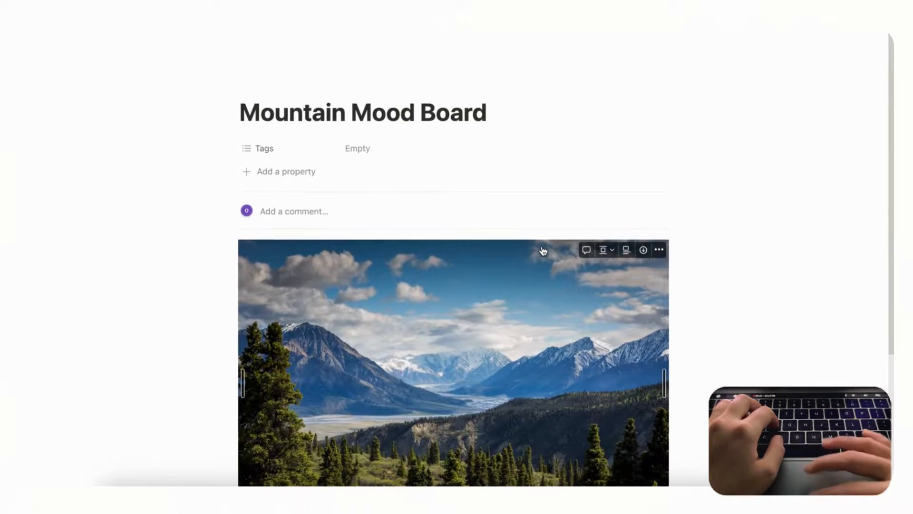
{"action": "left_click", "coordinate": [882, 29]}
{"action": "left_click", "coordinate": [862, 103]}
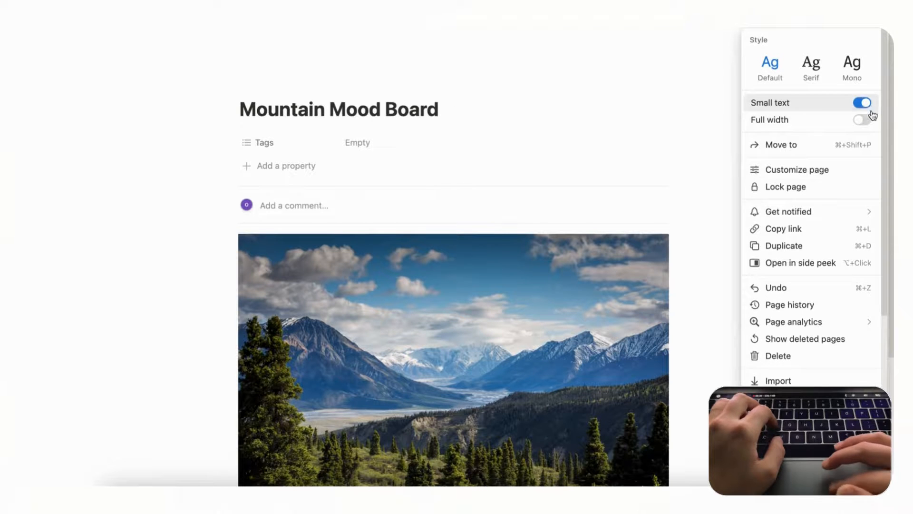
{"action": "left_click", "coordinate": [862, 120]}
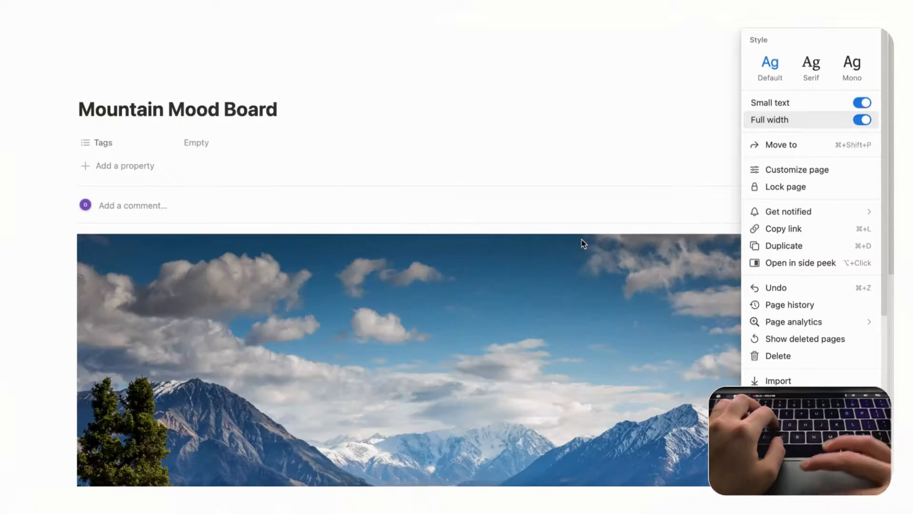
{"action": "left_click", "coordinate": [638, 271]}
Insert a second image block directly below the mountain valley photo.
{"action": "scroll", "coordinate": [637, 271], "scroll_direction": "down", "scroll_amount": 5}
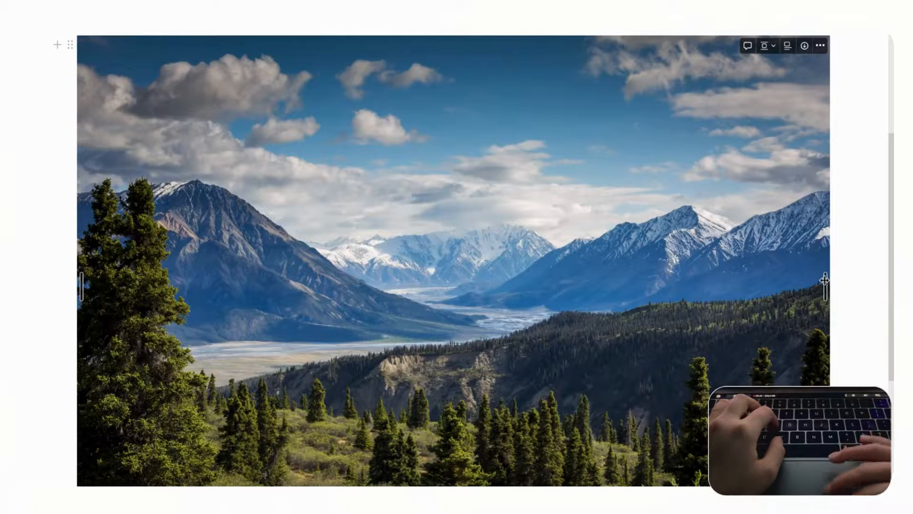
{"action": "scroll", "coordinate": [431, 292], "scroll_direction": "down", "scroll_amount": 5}
{"action": "left_click", "coordinate": [216, 358]}
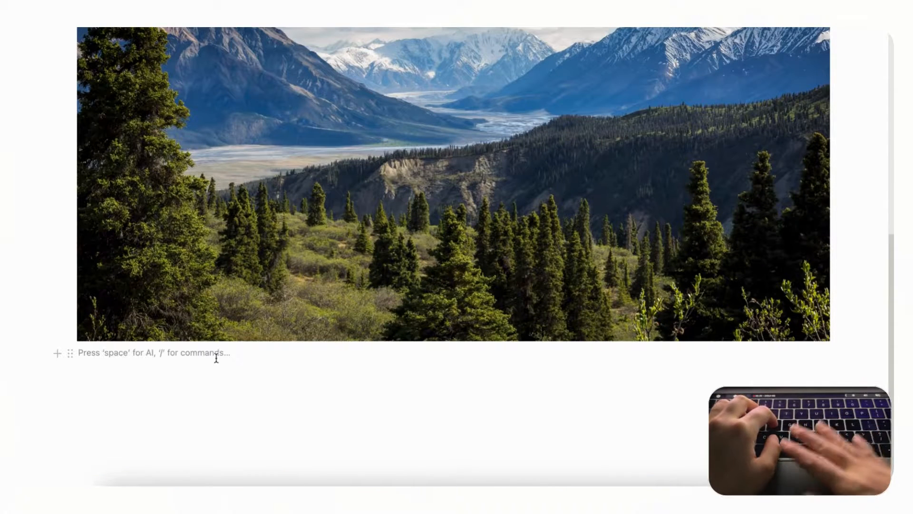
{"action": "type", "text": "/"}
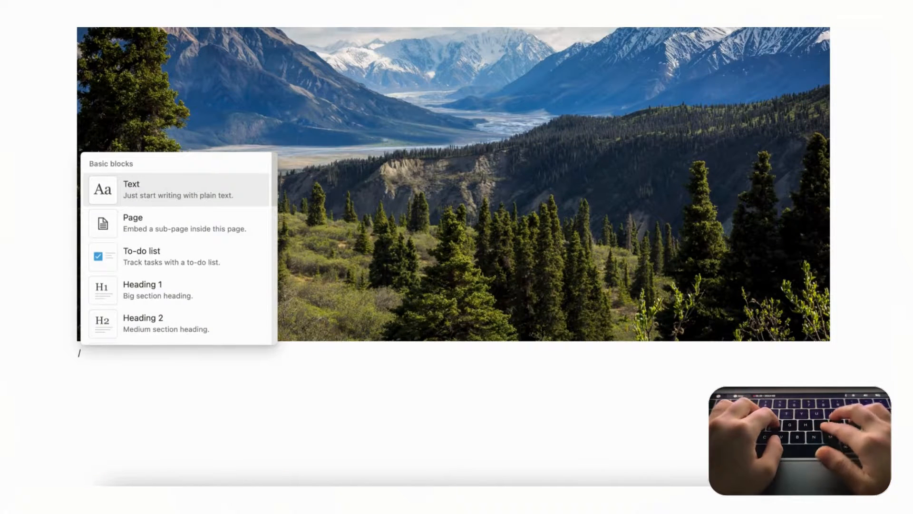
{"action": "type", "text": "image"}
{"action": "key", "text": "Return"}
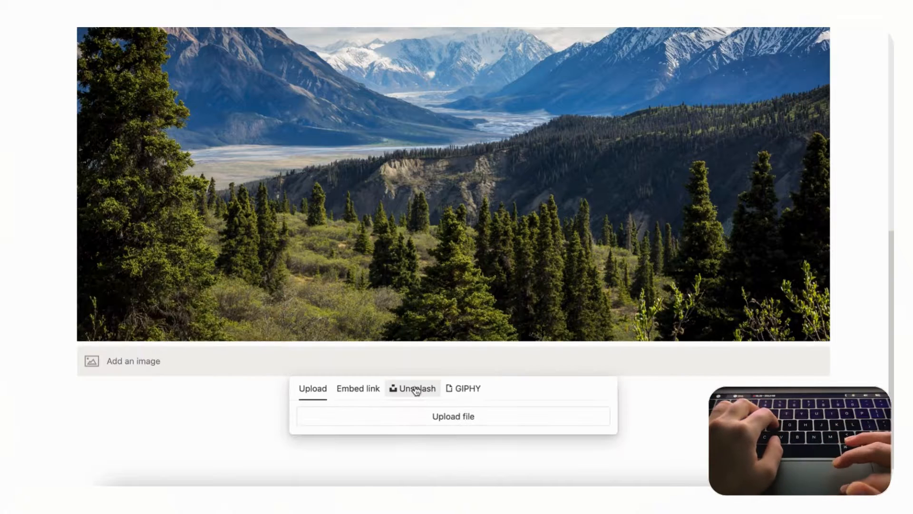